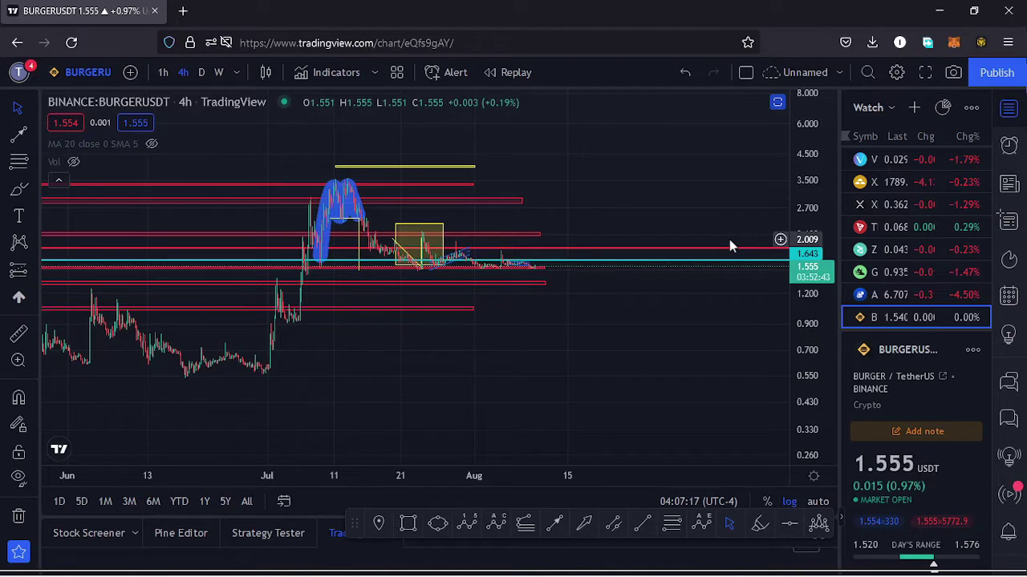
- Hide the watchlist beside the BURGERUSDT chart
click(1006, 115)
drag(783, 220, 819, 239)
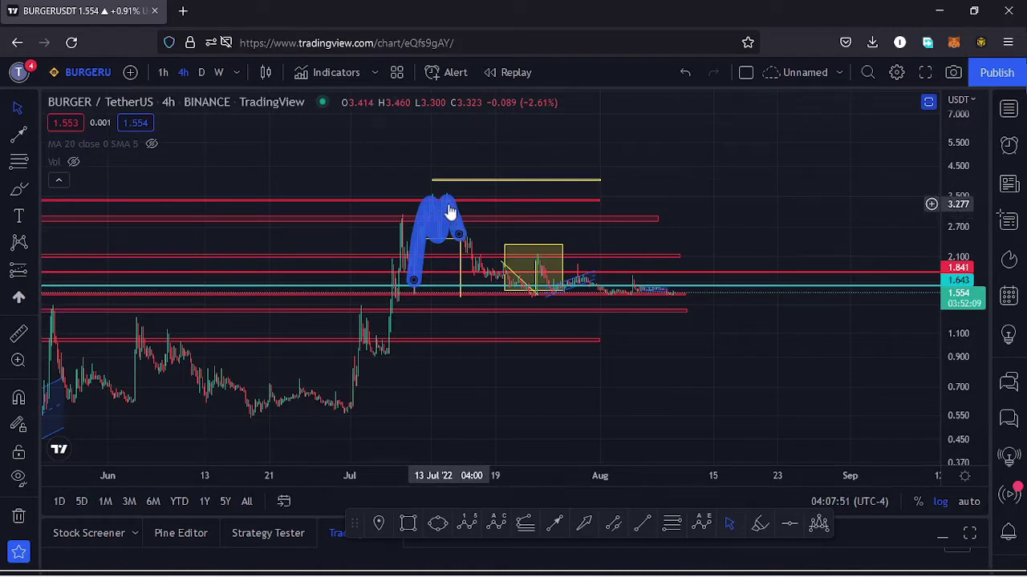
- Draw a yellow arrow from the second peak of the blue-marked double top, pointing down along the decline
click(511, 367)
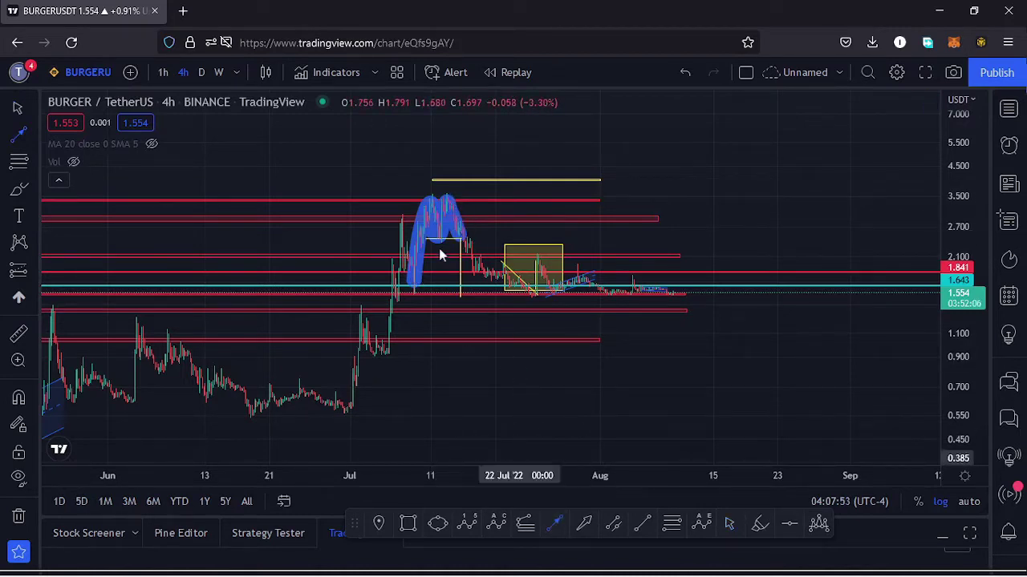
click(451, 202)
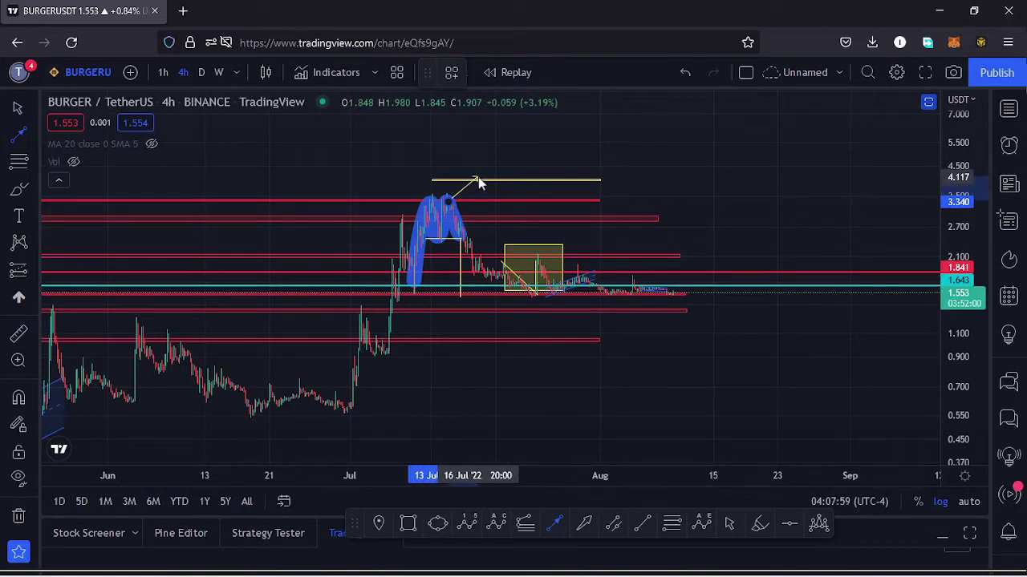
click(478, 178)
drag(479, 179, 484, 186)
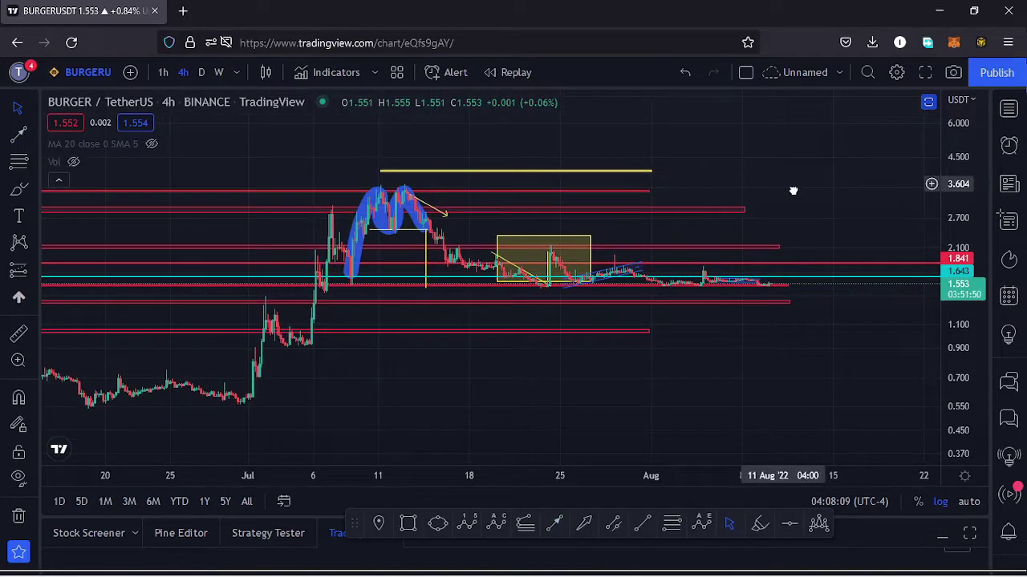
- Examine the mid-July double top, its neckline and the vertical line marking the projected drop
drag(786, 187, 851, 190)
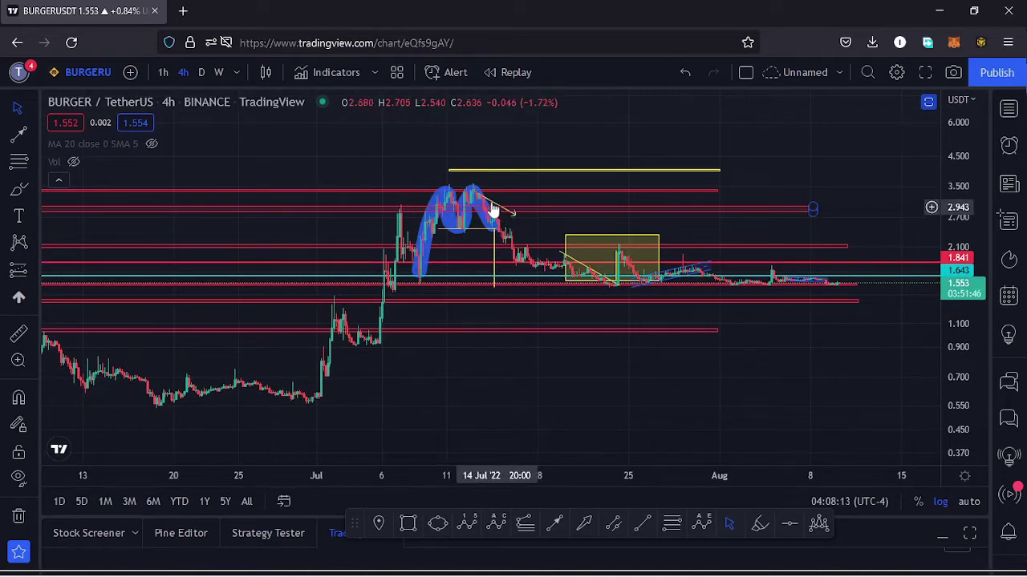
click(422, 274)
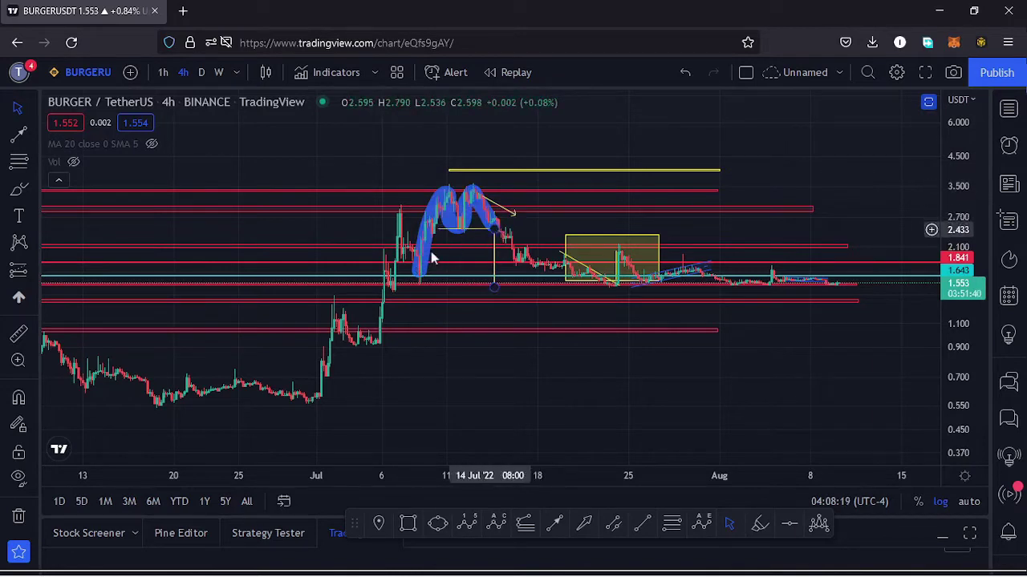
click(470, 223)
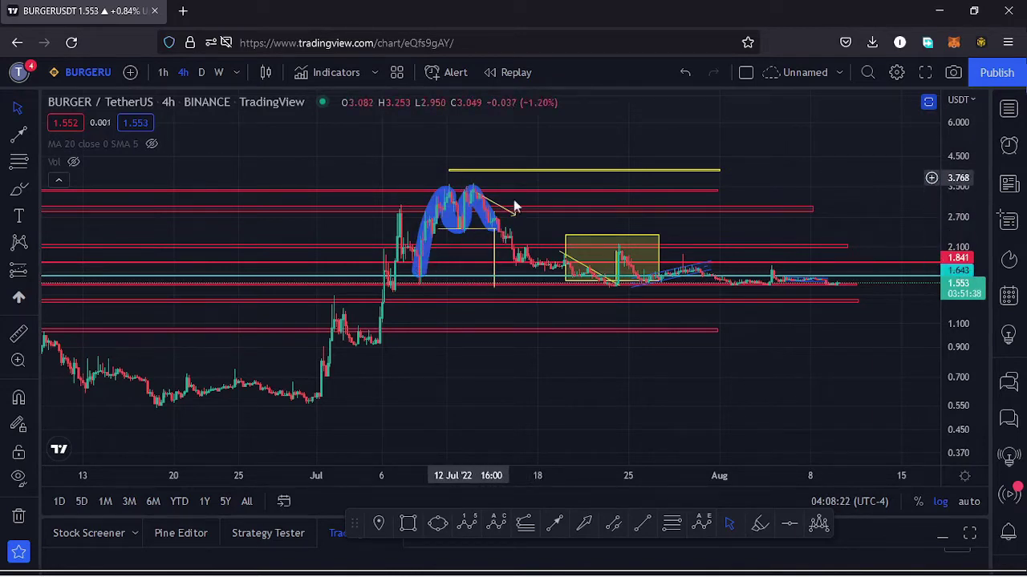
scroll(947, 238, up, 3)
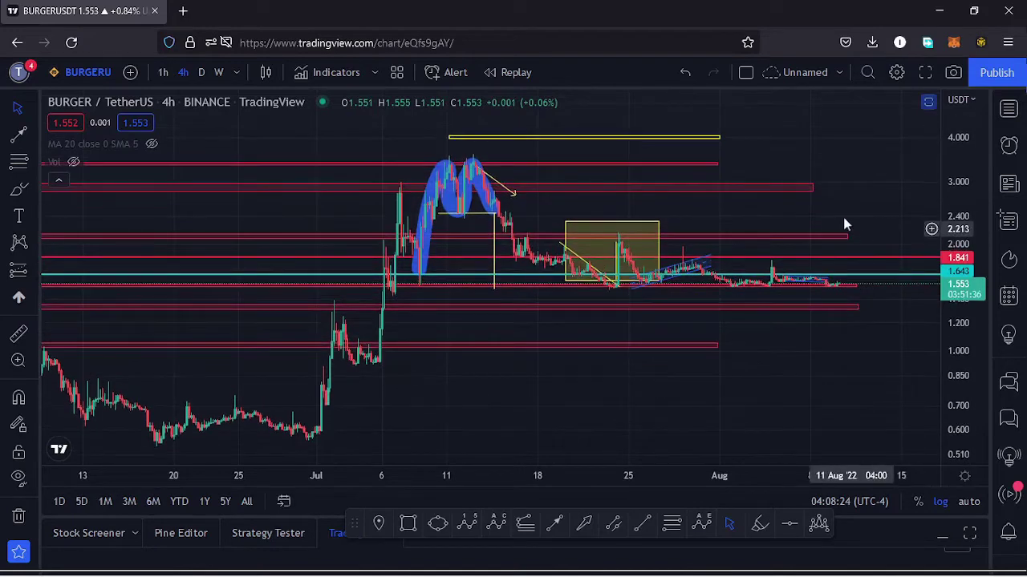
drag(828, 223, 861, 225)
click(502, 195)
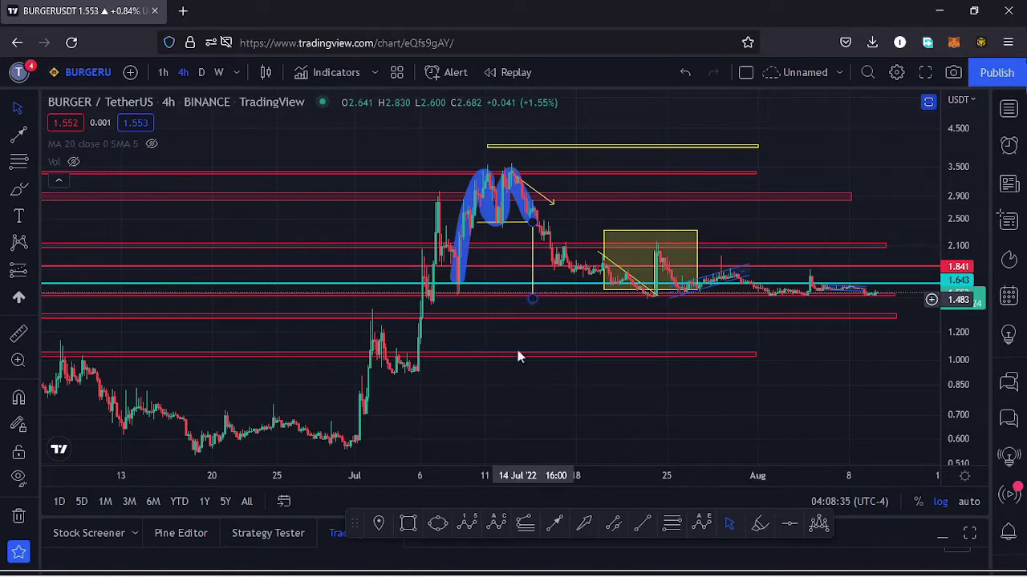
- Draw a Fibonacci retracement from the 12 May low at about 0.278 to about 3.664 near the July peak, and delete it
mouse_move(441, 459)
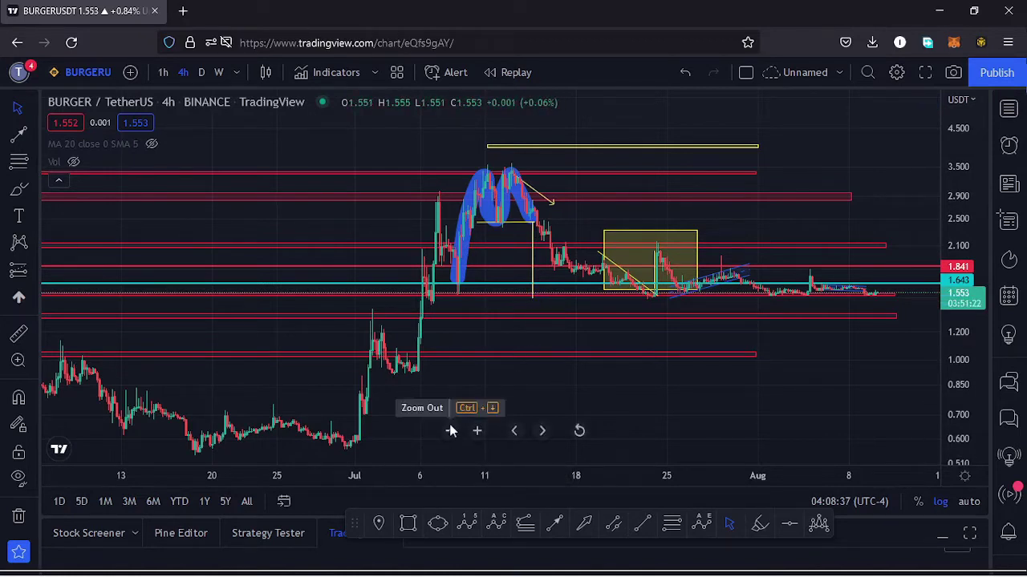
click(451, 432)
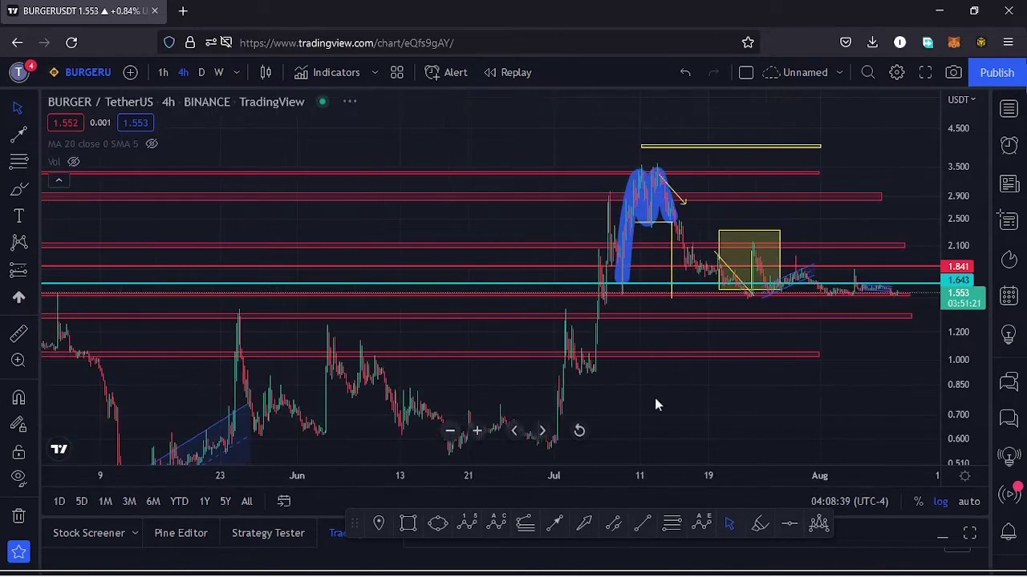
scroll(665, 391, down, 3)
drag(637, 322, 632, 311)
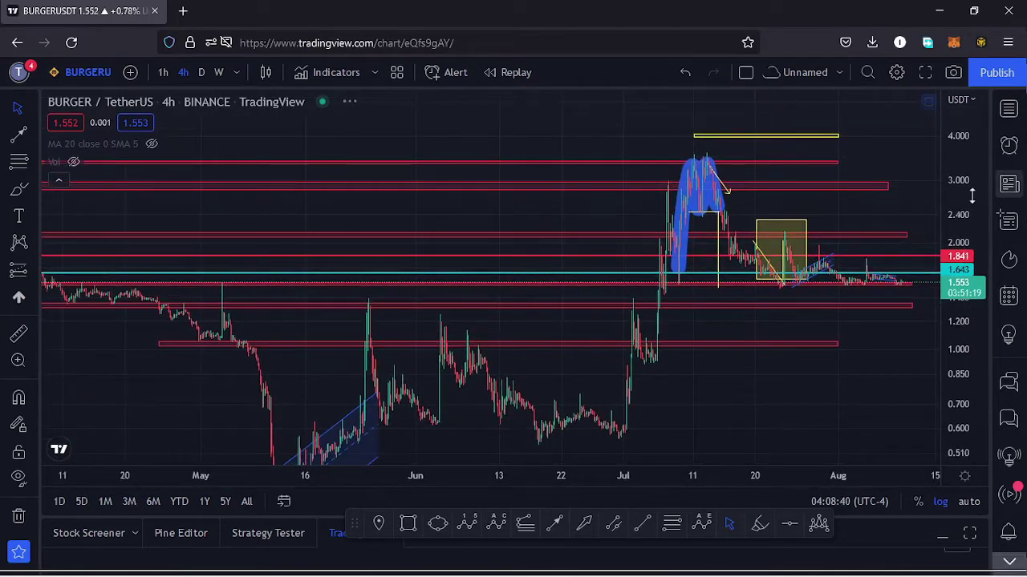
scroll(968, 197, down, 5)
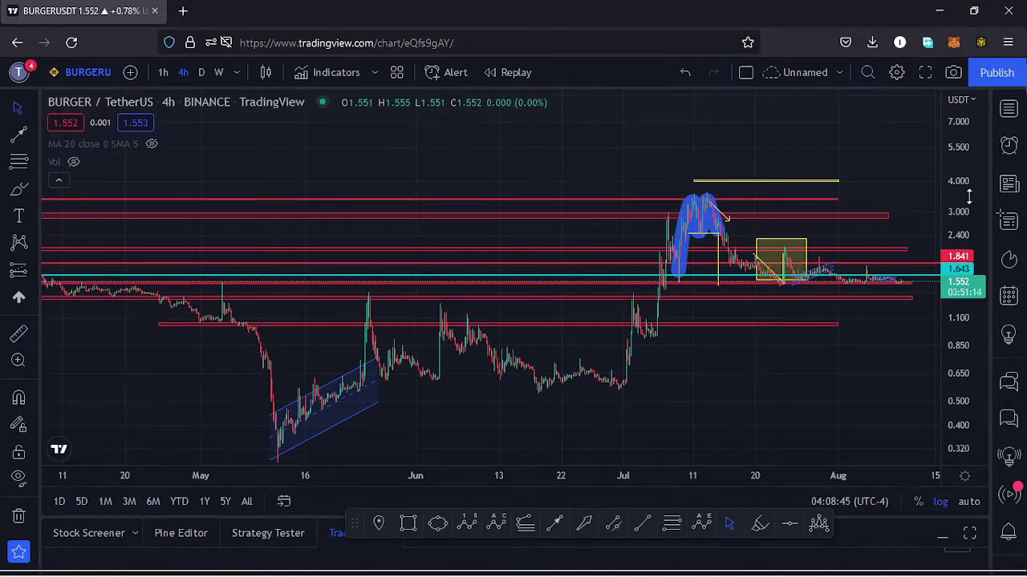
scroll(969, 211, down, 2)
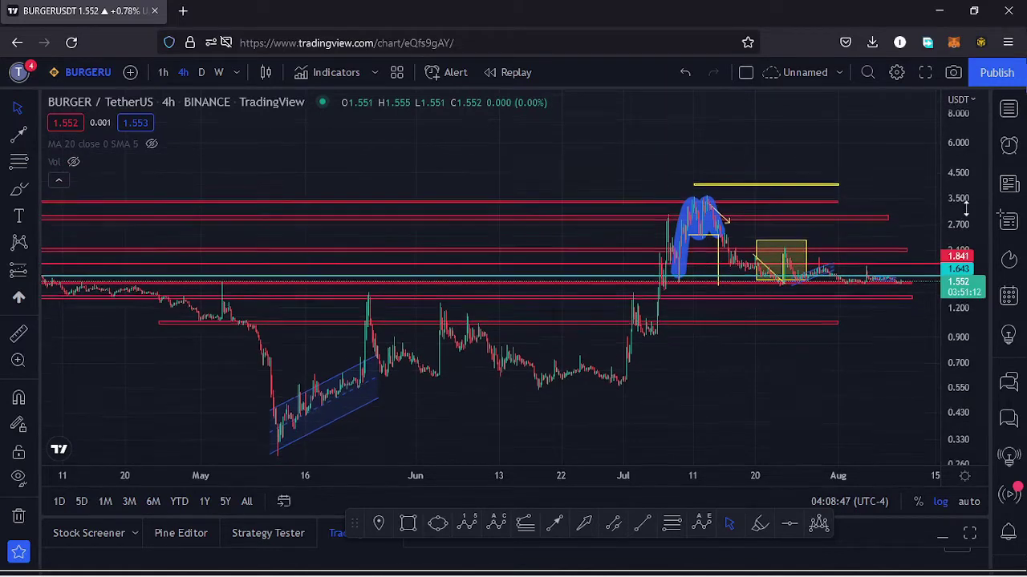
click(671, 526)
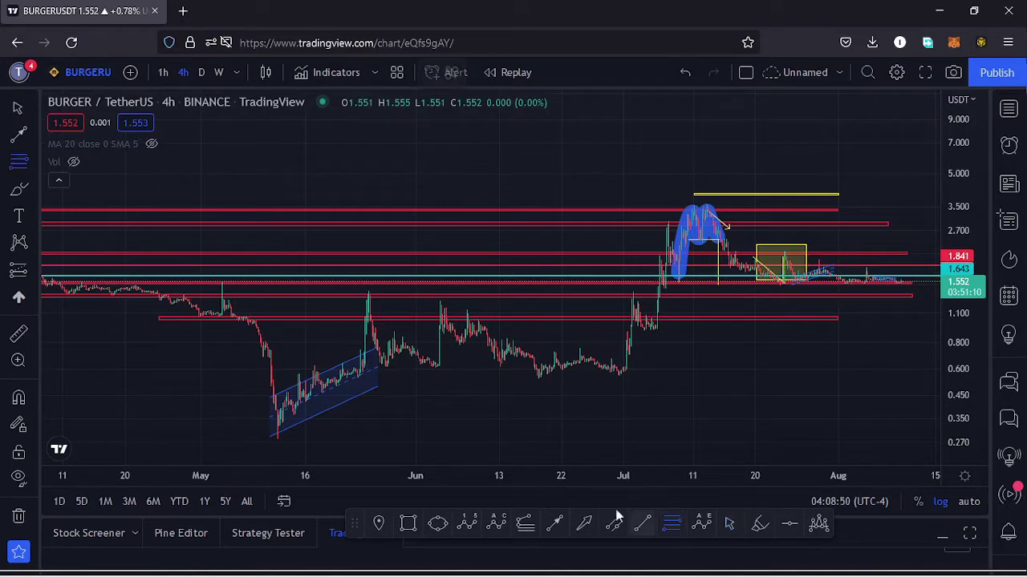
click(277, 439)
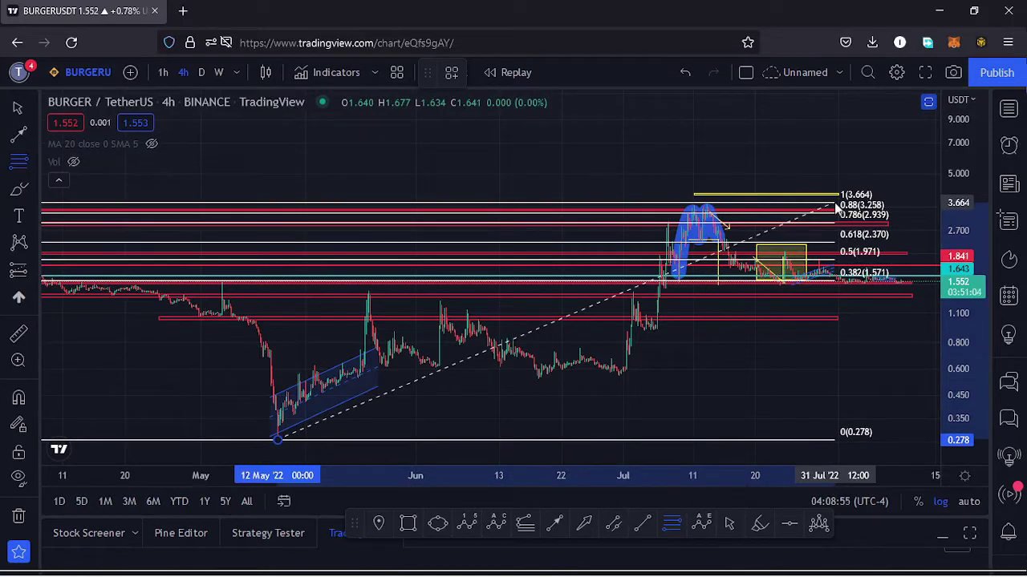
click(836, 206)
drag(955, 266, 959, 346)
drag(776, 332, 613, 338)
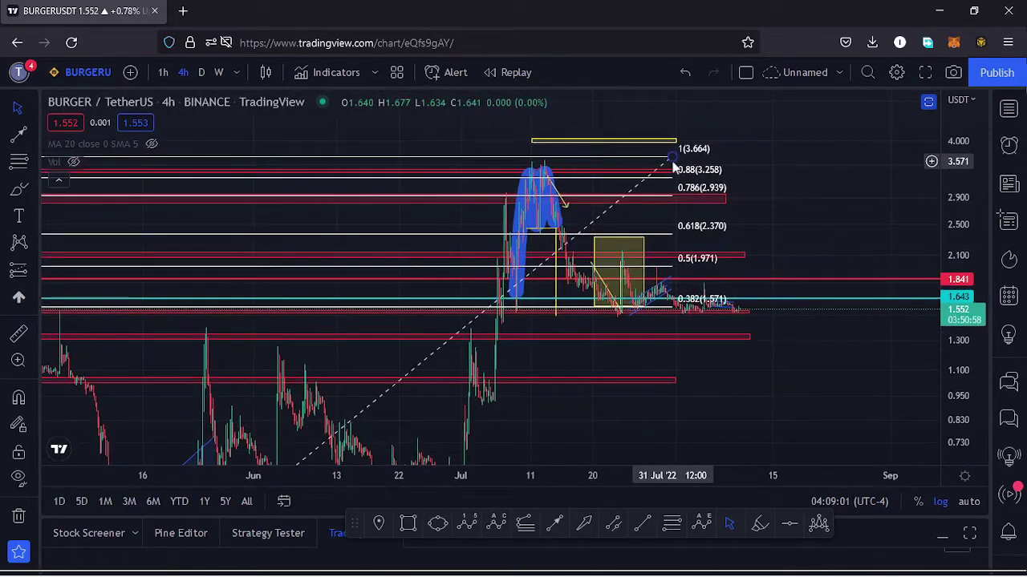
key(Delete)
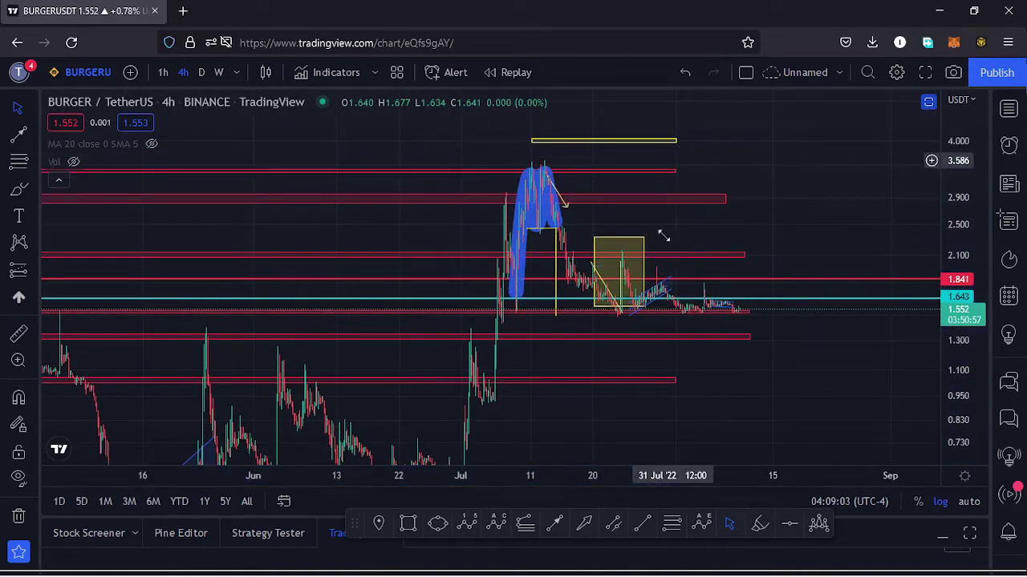
- Examine the price action in the yellow rectangle of late July and the red support zones beneath it
click(593, 271)
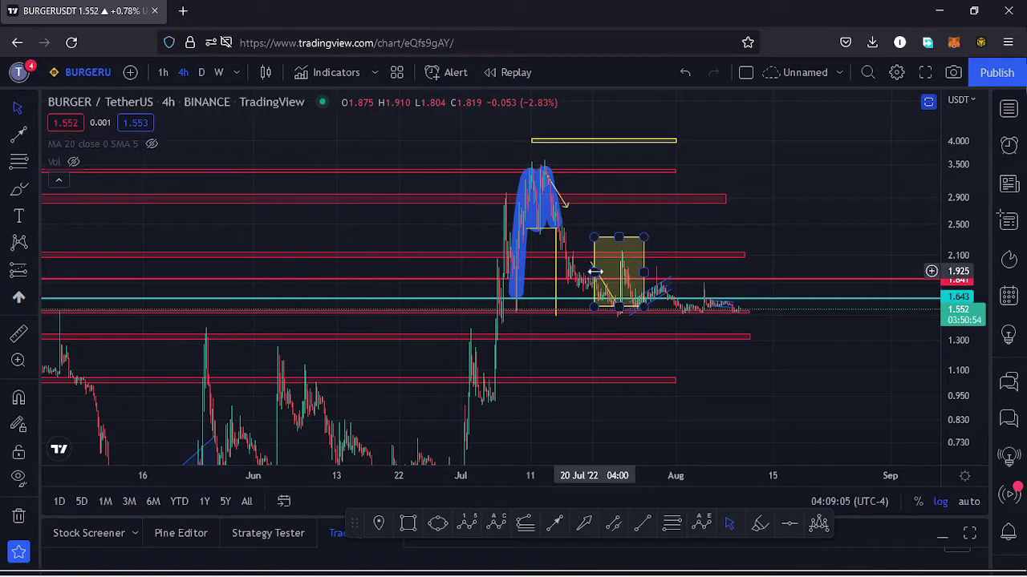
scroll(573, 293, up, 2)
click(578, 274)
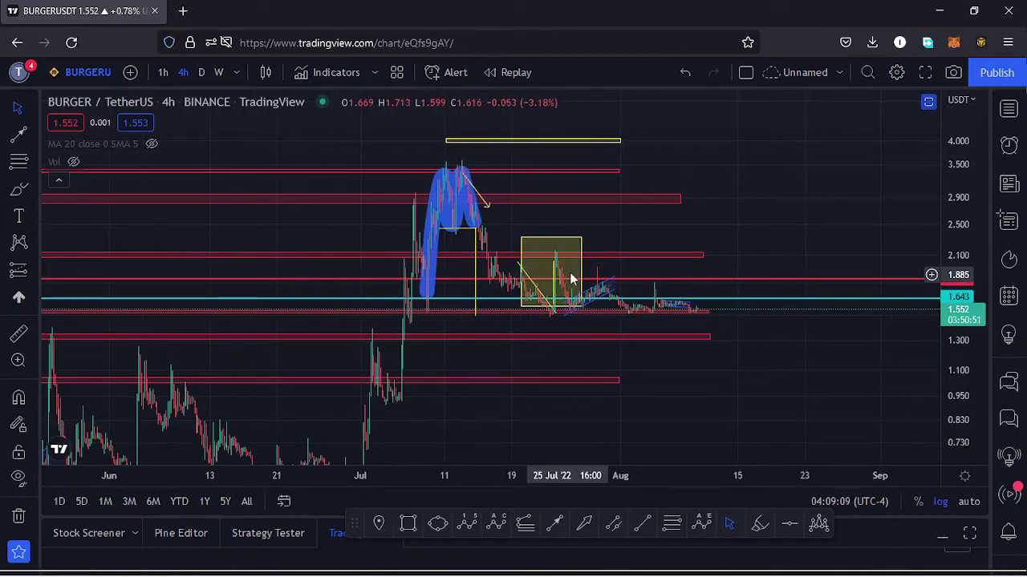
click(583, 293)
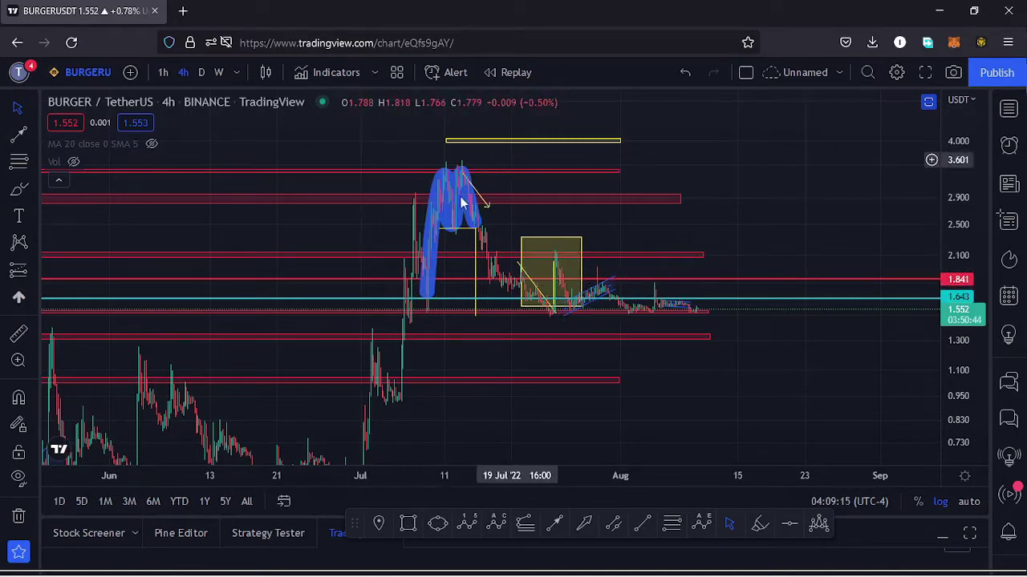
drag(674, 233, 670, 212)
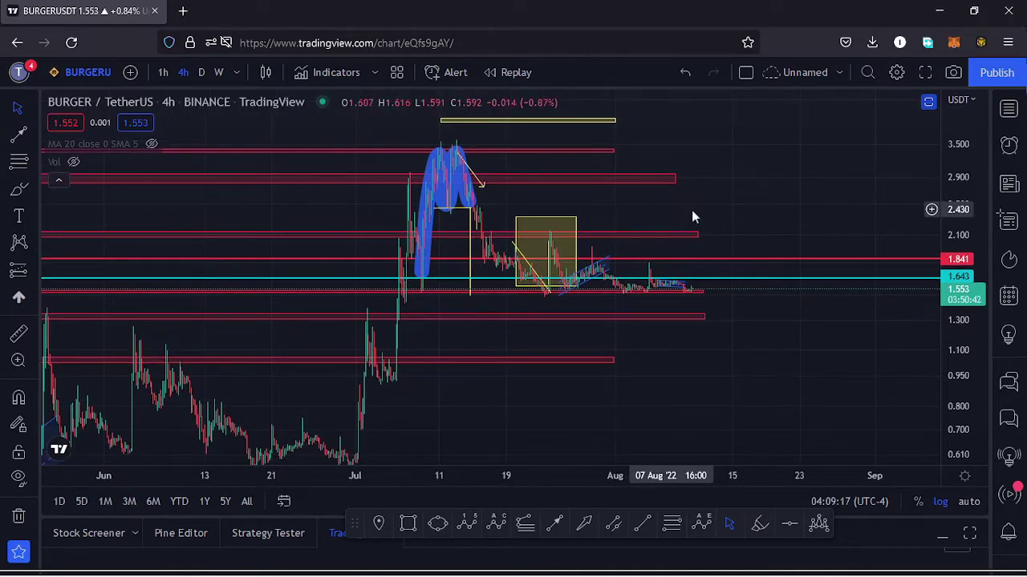
scroll(583, 244, up, 2)
scroll(582, 239, up, 1)
drag(487, 212, 662, 189)
drag(952, 374, 952, 283)
scroll(618, 286, up, 2)
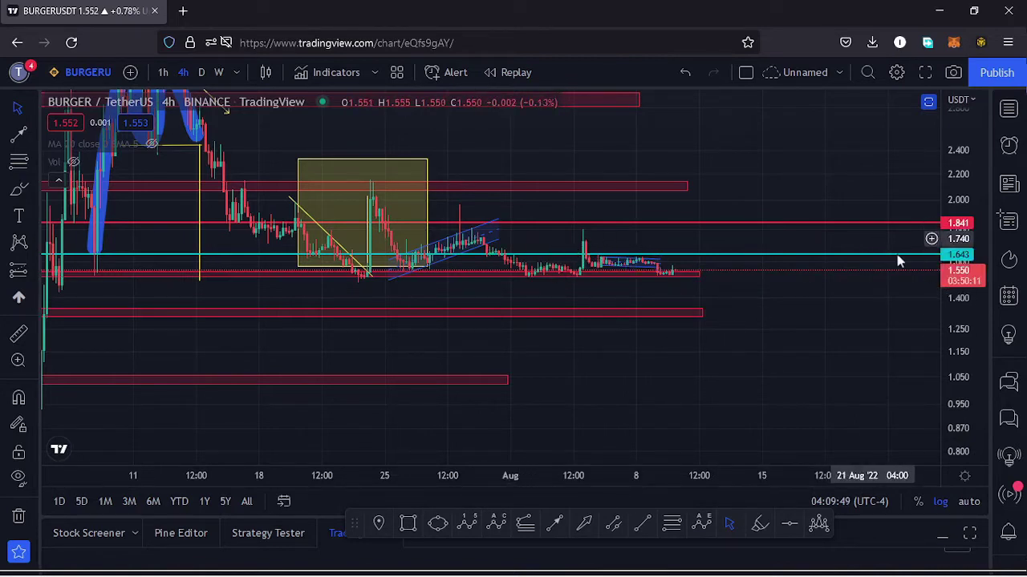
drag(955, 290, 955, 274)
scroll(955, 274, up, 8)
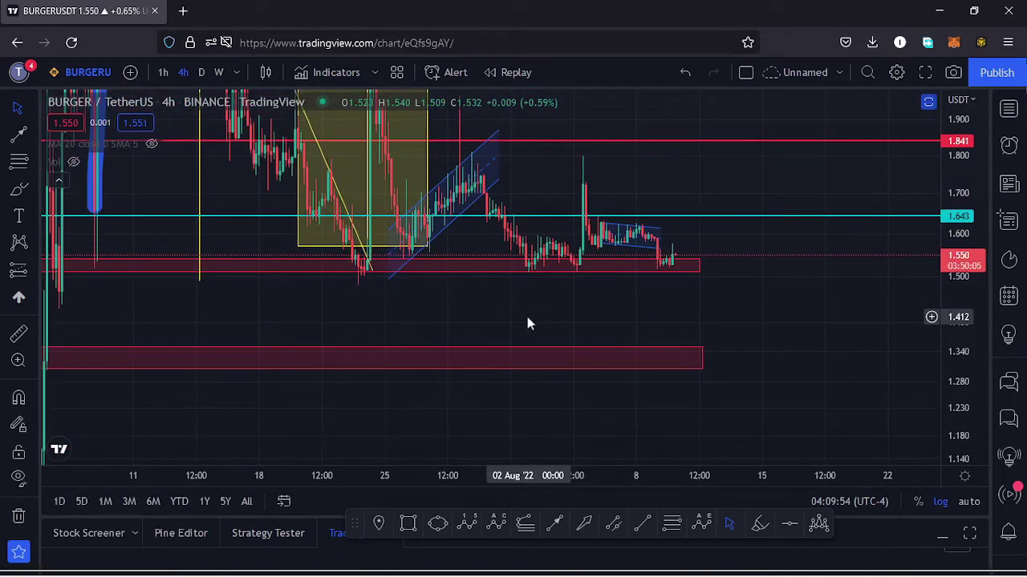
- Examine the early August candles and the small blue channel against the red support zone just above 1.500
scroll(527, 323, down, 3)
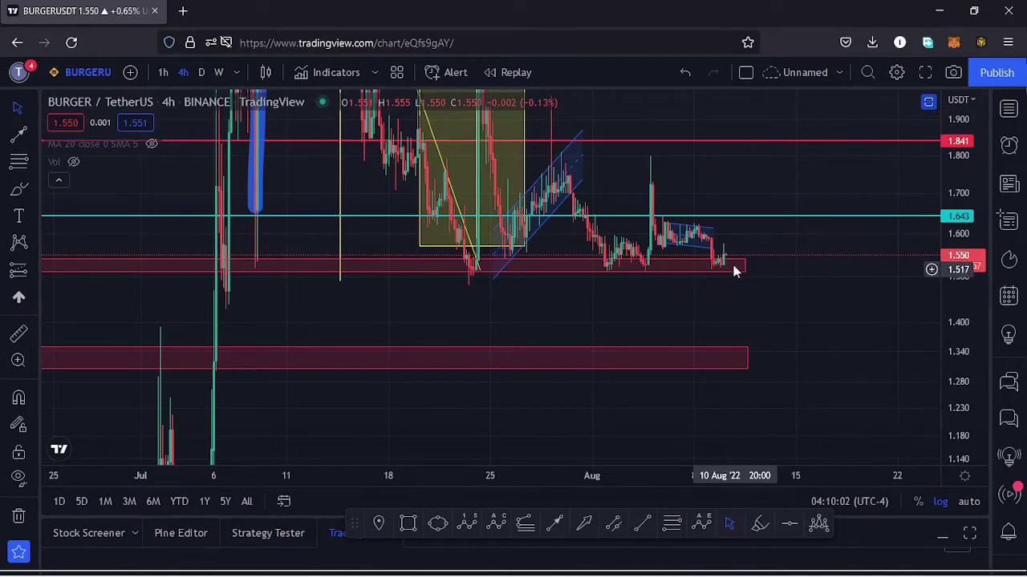
scroll(554, 295, up, 2)
drag(567, 307, 607, 311)
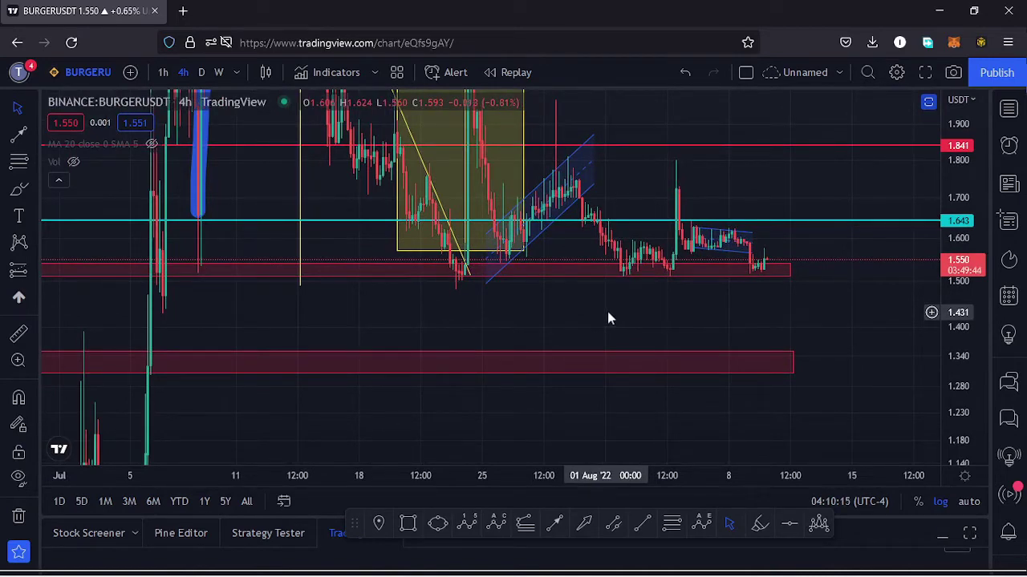
scroll(617, 315, up, 2)
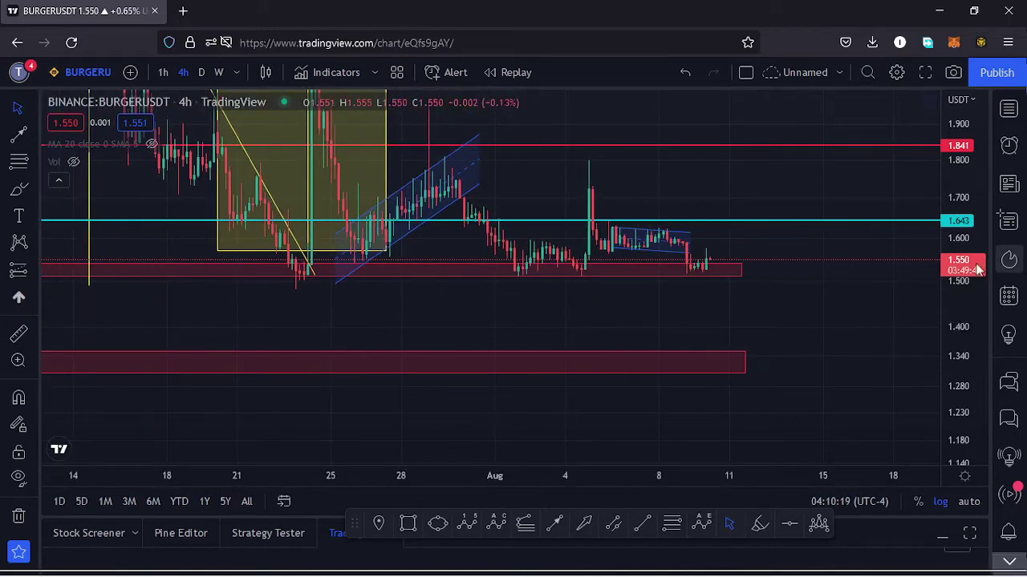
scroll(955, 265, up, 4)
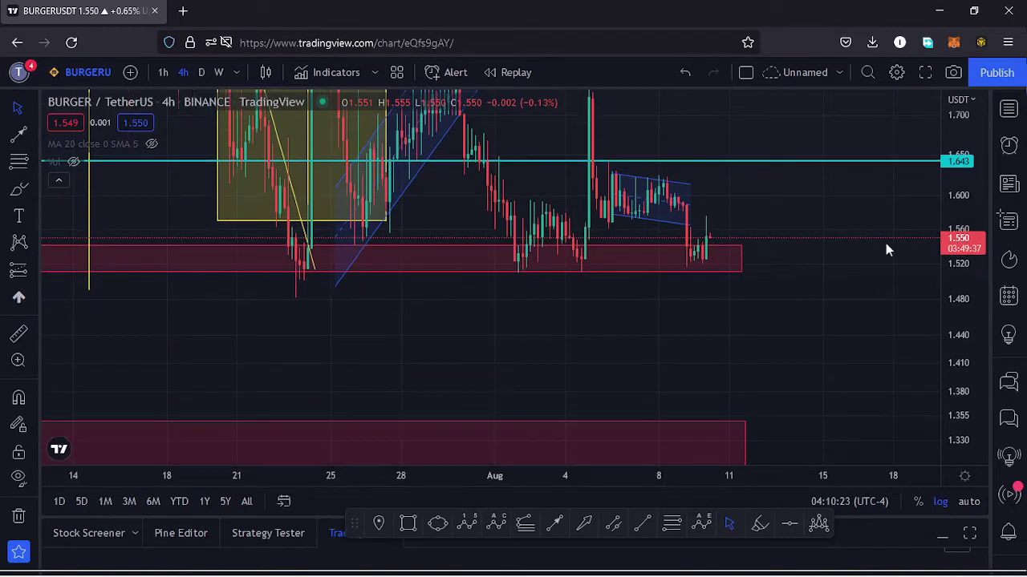
drag(797, 217, 472, 285)
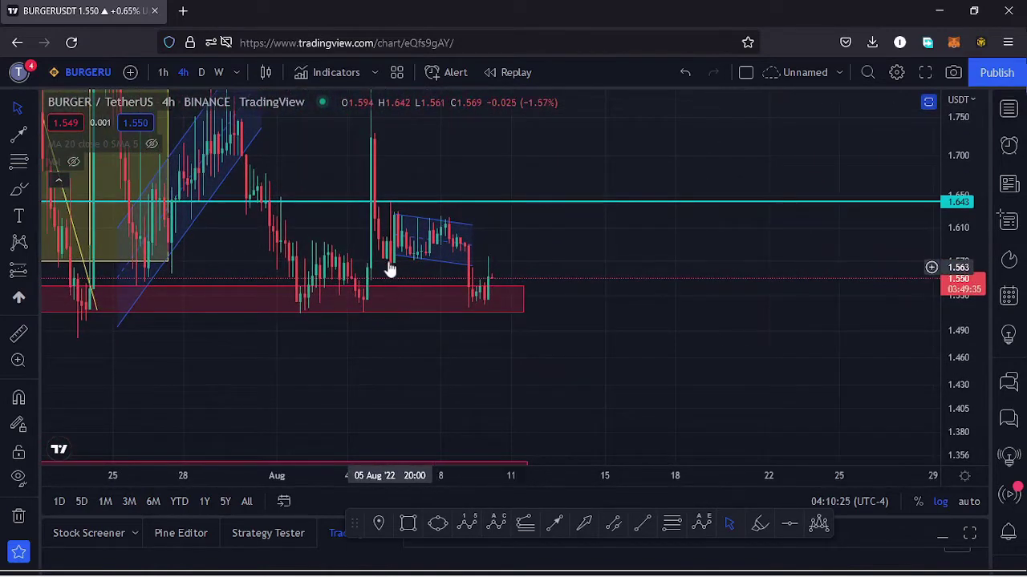
scroll(385, 257, up, 2)
drag(458, 241, 650, 234)
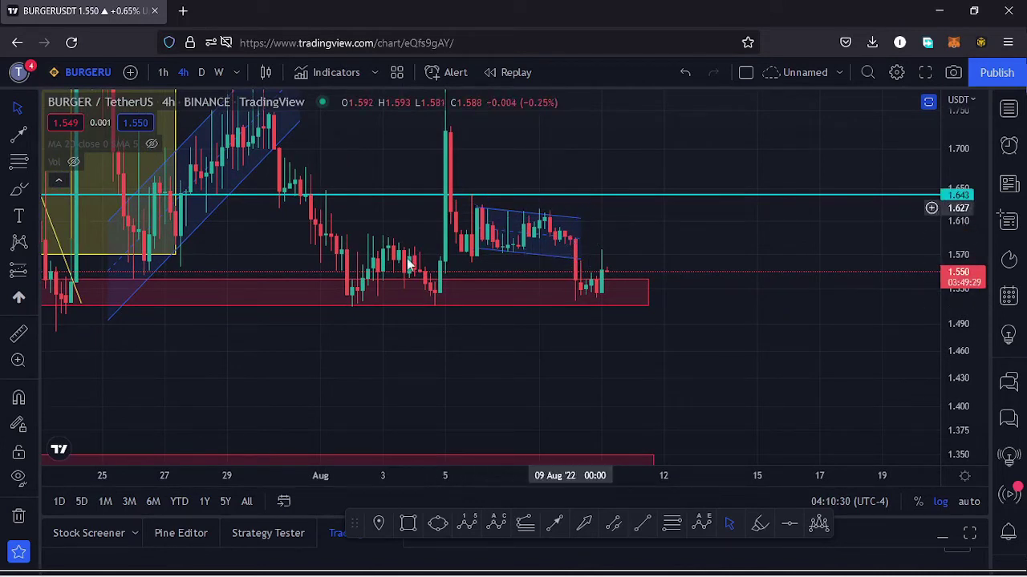
click(617, 285)
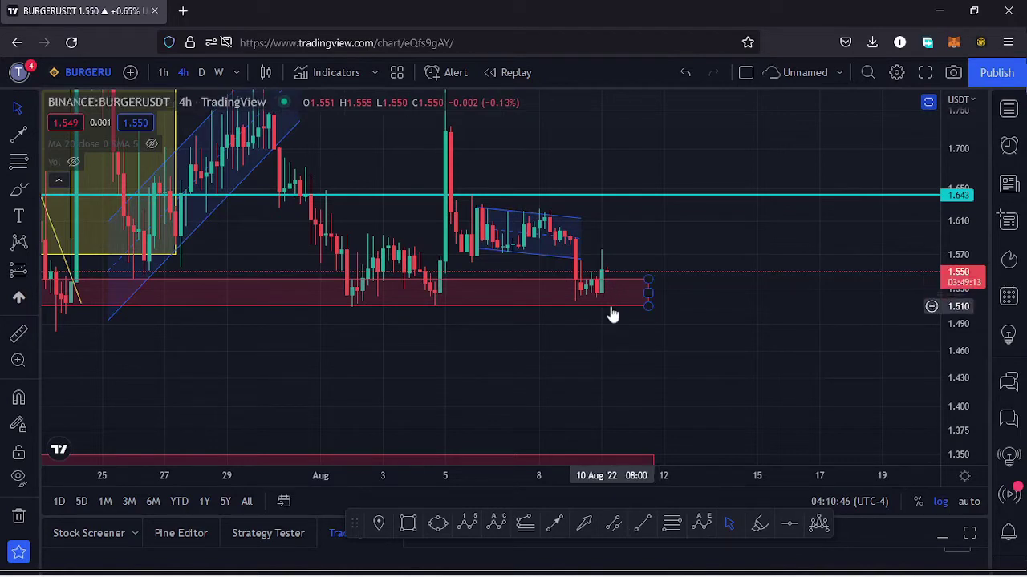
click(586, 293)
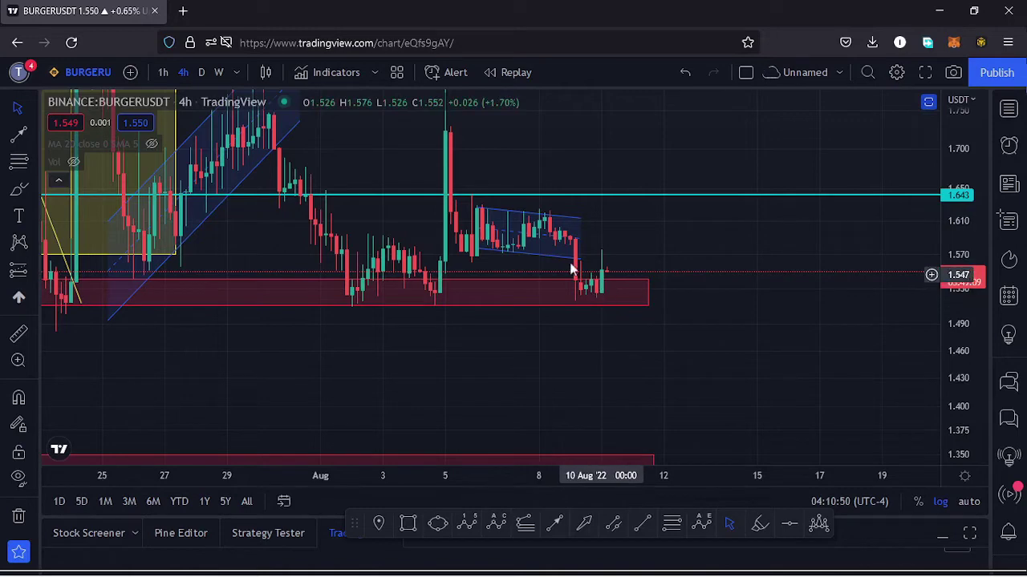
- Switch the chart to the 1-hour timeframe to inspect the latest candles around the 1.510 to 1.541 support zone
scroll(604, 283, up, 1)
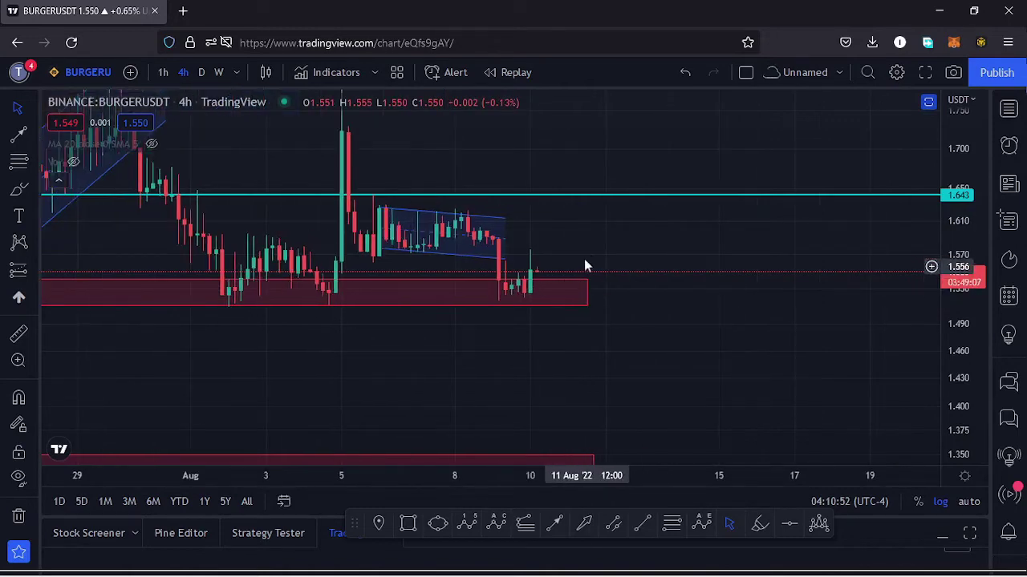
scroll(584, 261, up, 2)
scroll(574, 268, up, 2)
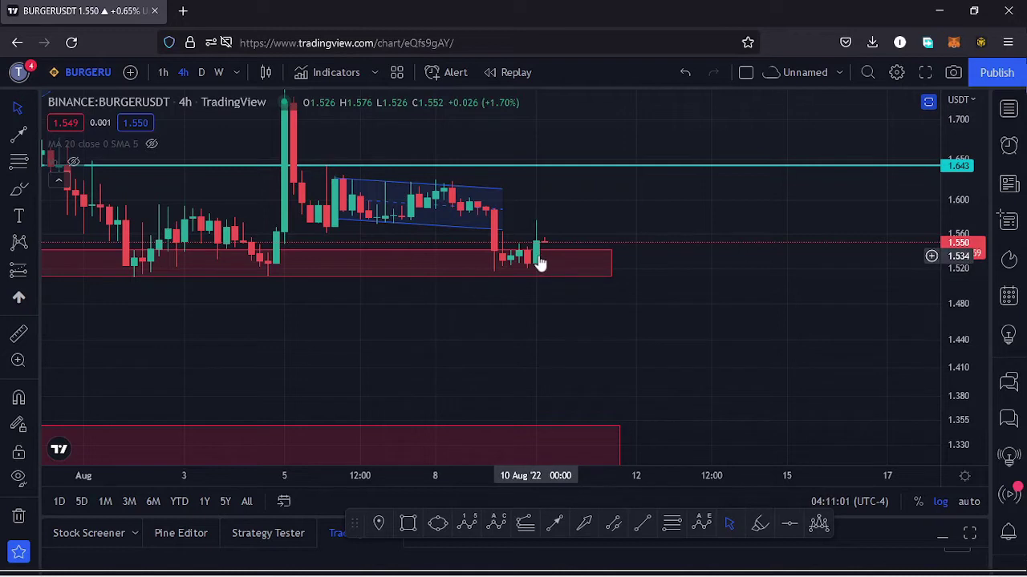
click(163, 78)
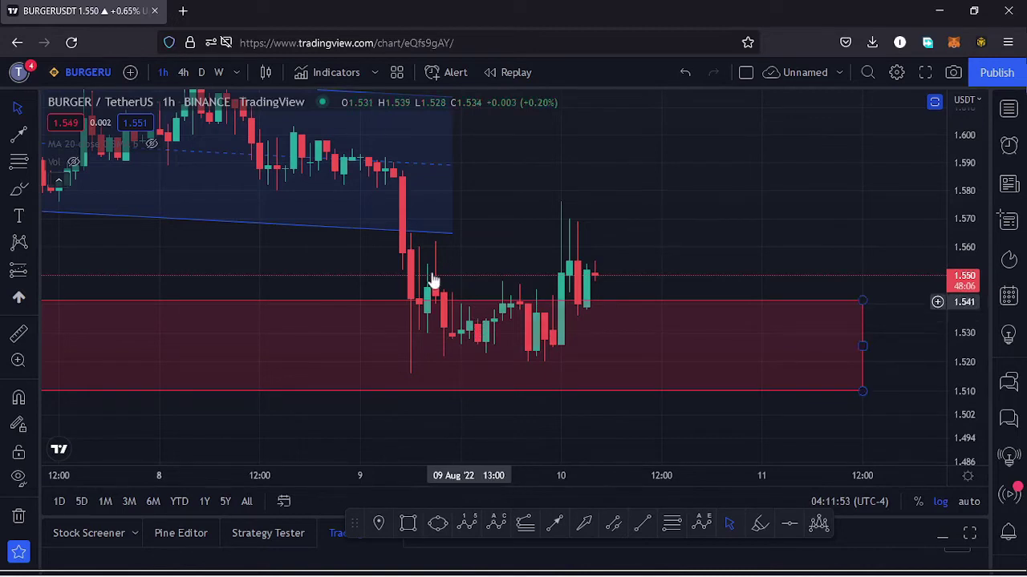
- Draw an arrow from the latest candle at about 1.549 up to about 1.668, above the turquoise 1.643 line
scroll(434, 278, up, 1)
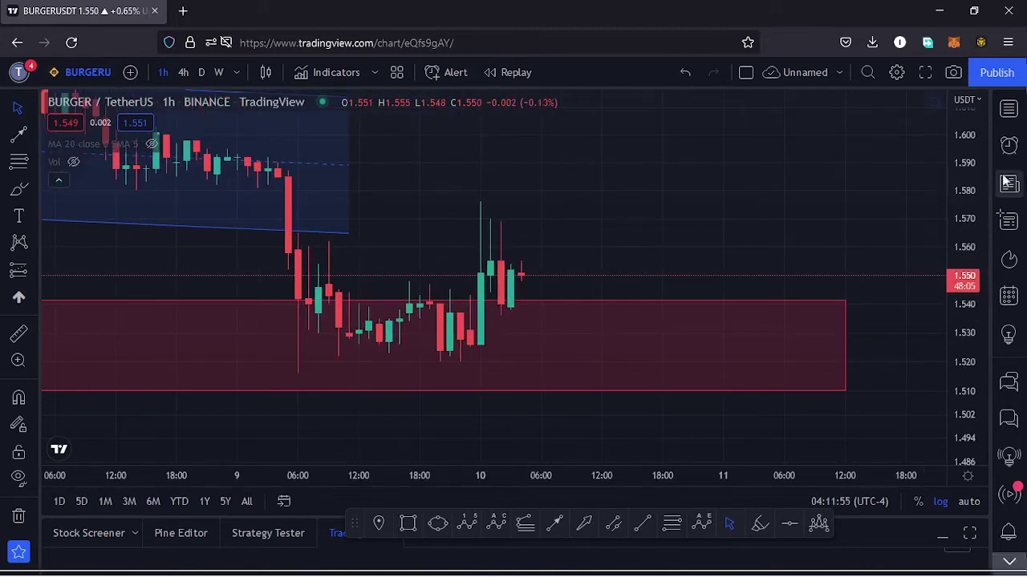
drag(968, 193, 968, 199)
scroll(968, 199, down, 3)
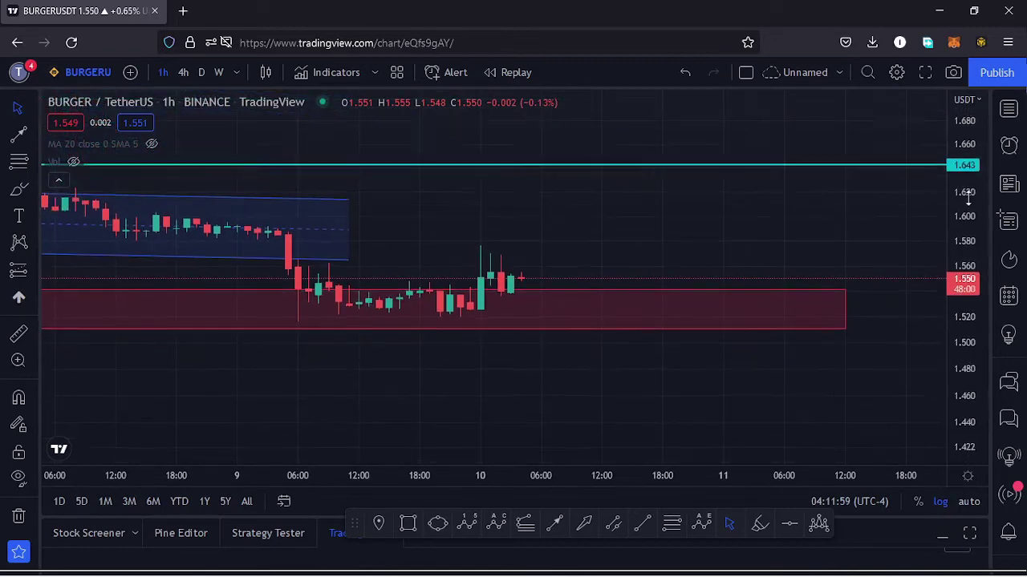
scroll(510, 214, down, 3)
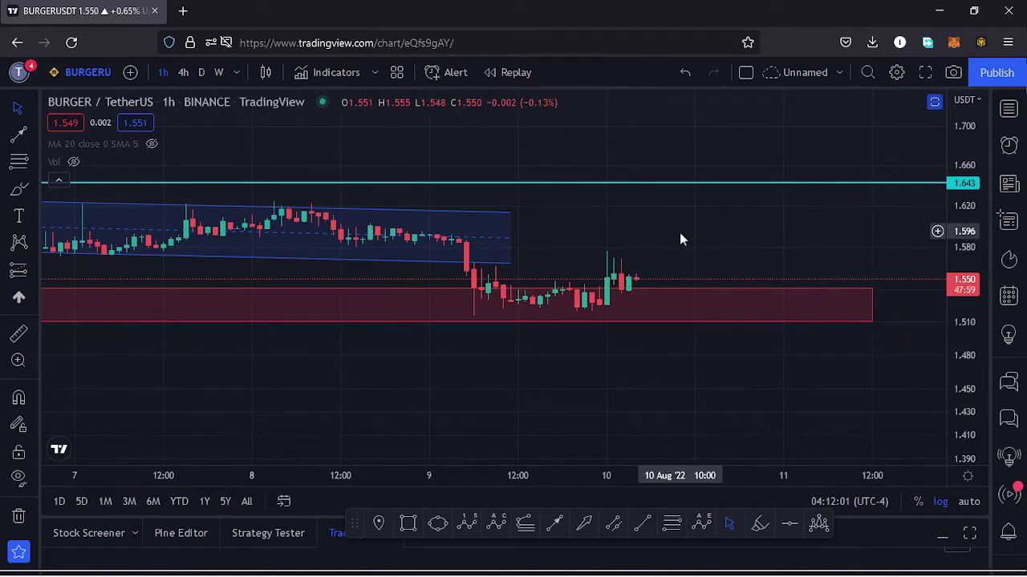
drag(692, 250, 596, 251)
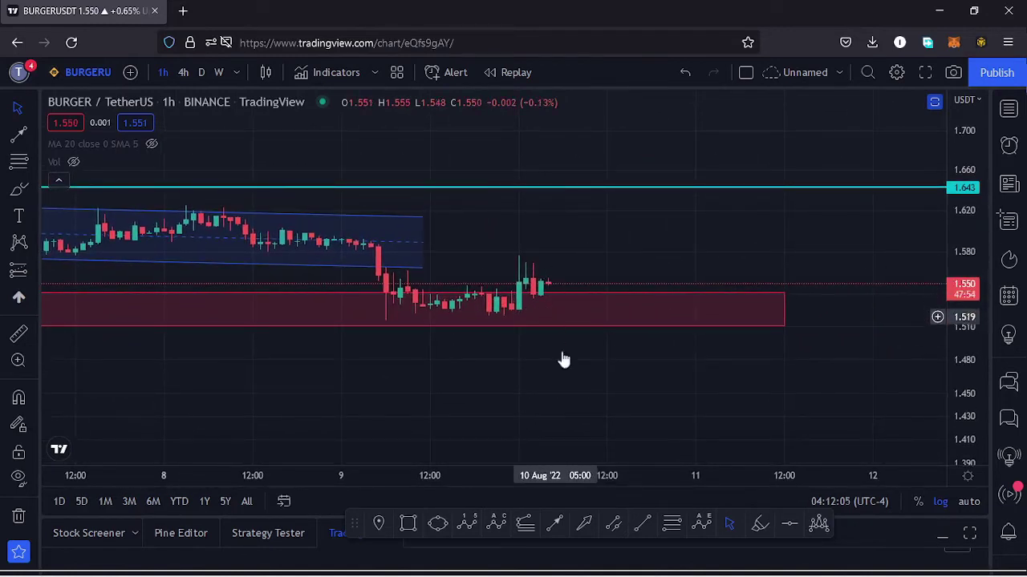
click(551, 525)
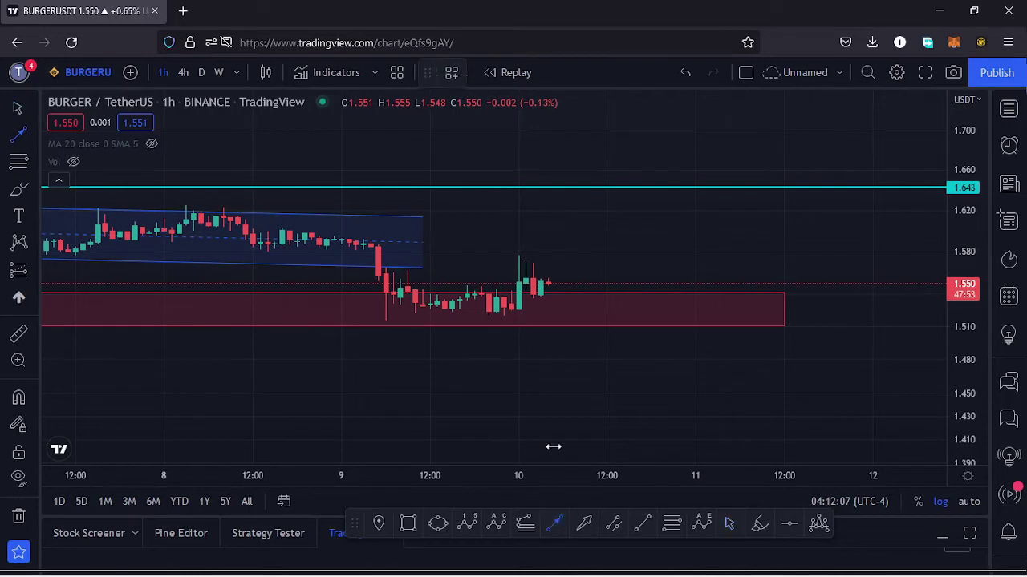
click(543, 291)
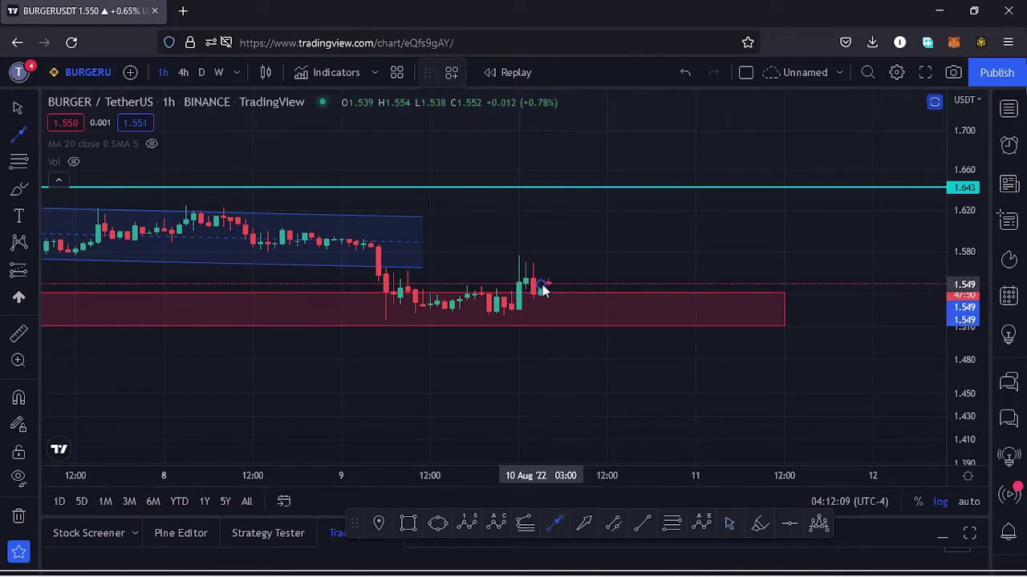
click(593, 164)
drag(597, 236, 545, 307)
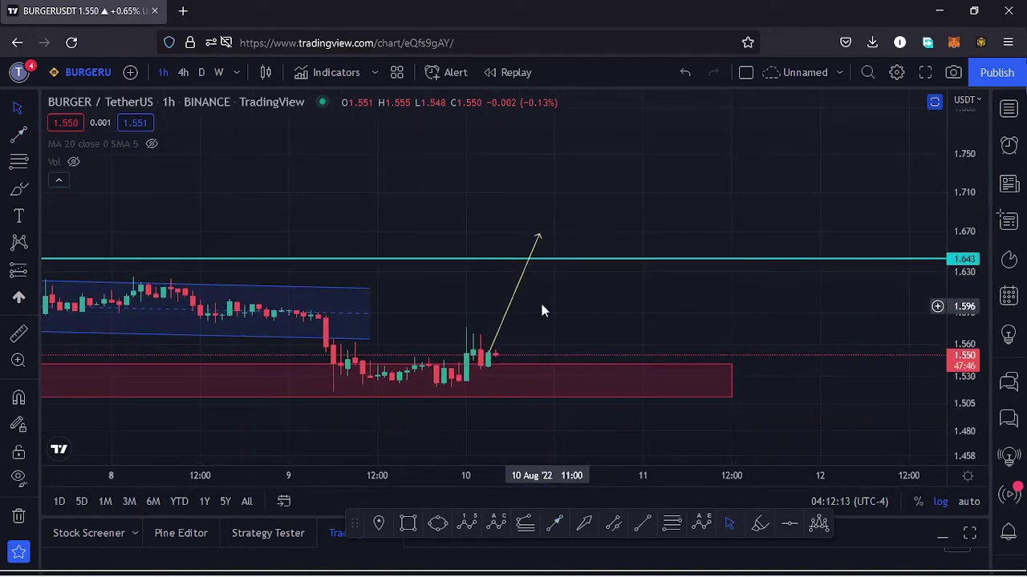
- Extend the upward path with a pullback arrow from about 1.668 to 1.644 and a rising arrow from about 1.647 to 1.772
click(554, 525)
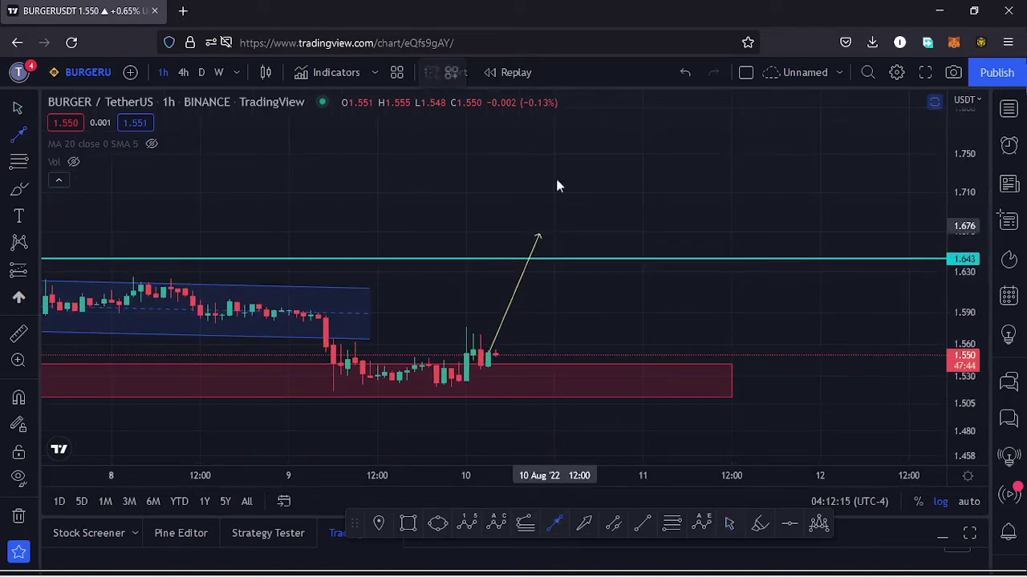
click(540, 236)
click(561, 257)
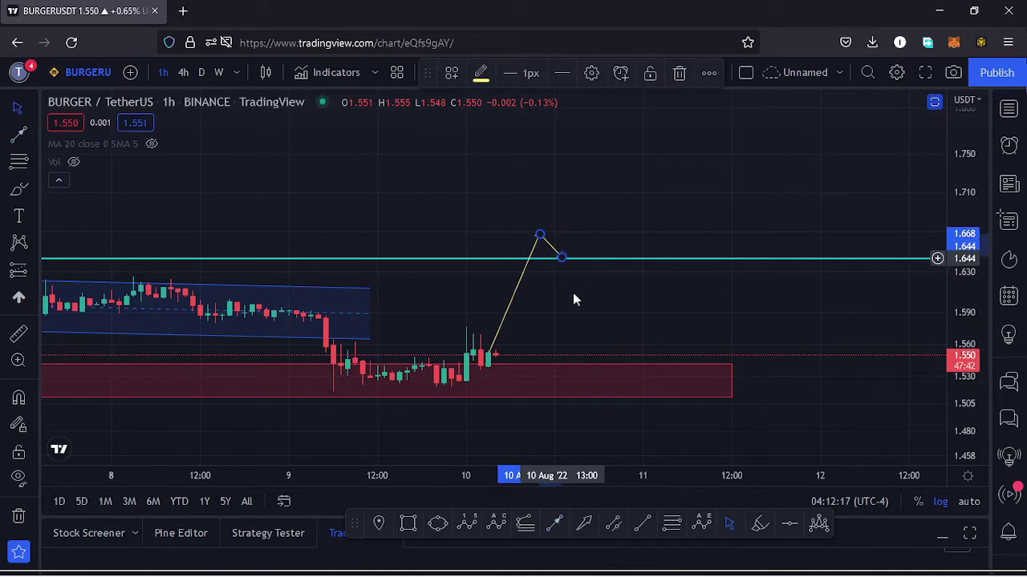
click(554, 525)
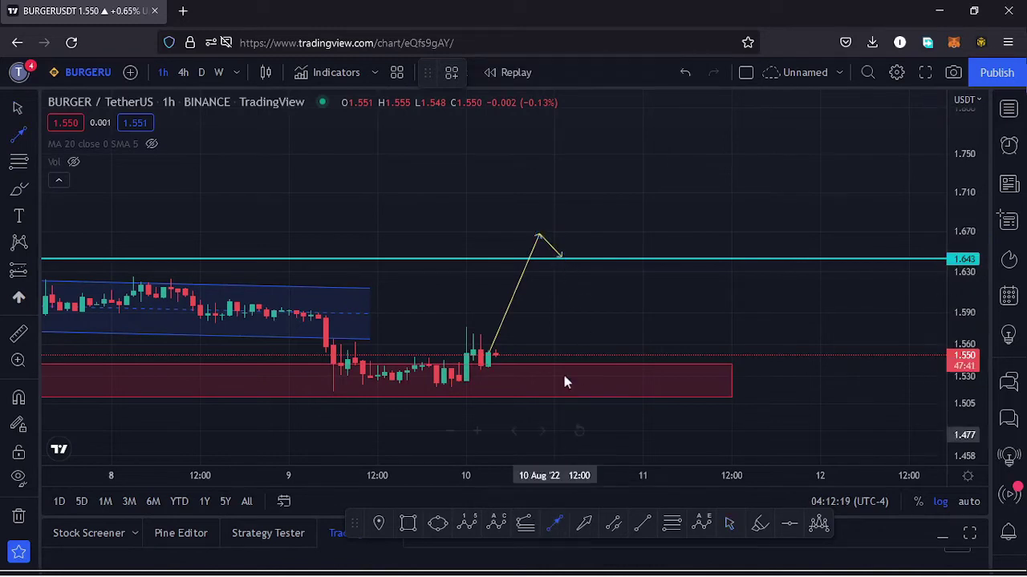
click(569, 251)
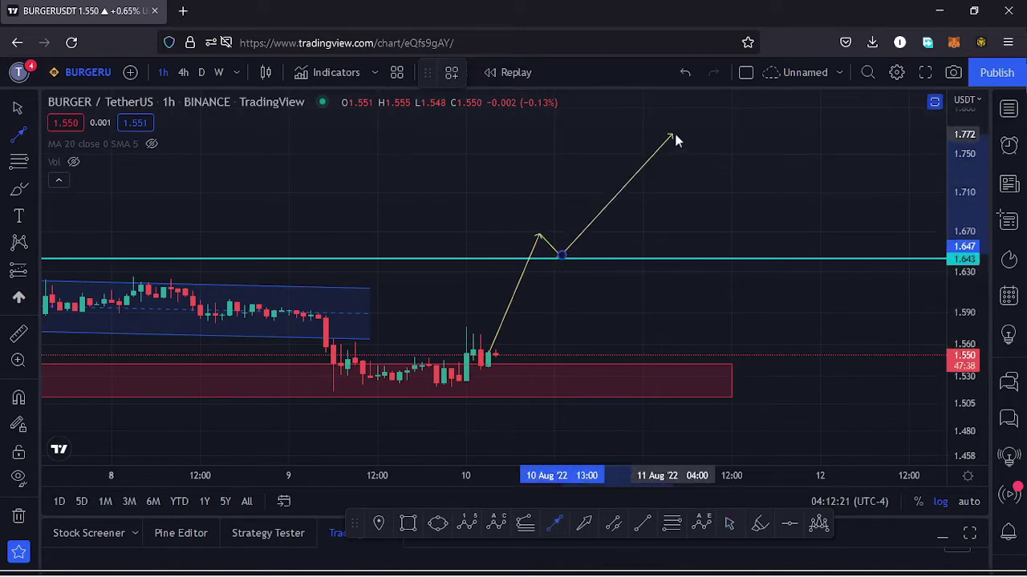
click(672, 138)
drag(965, 142, 966, 148)
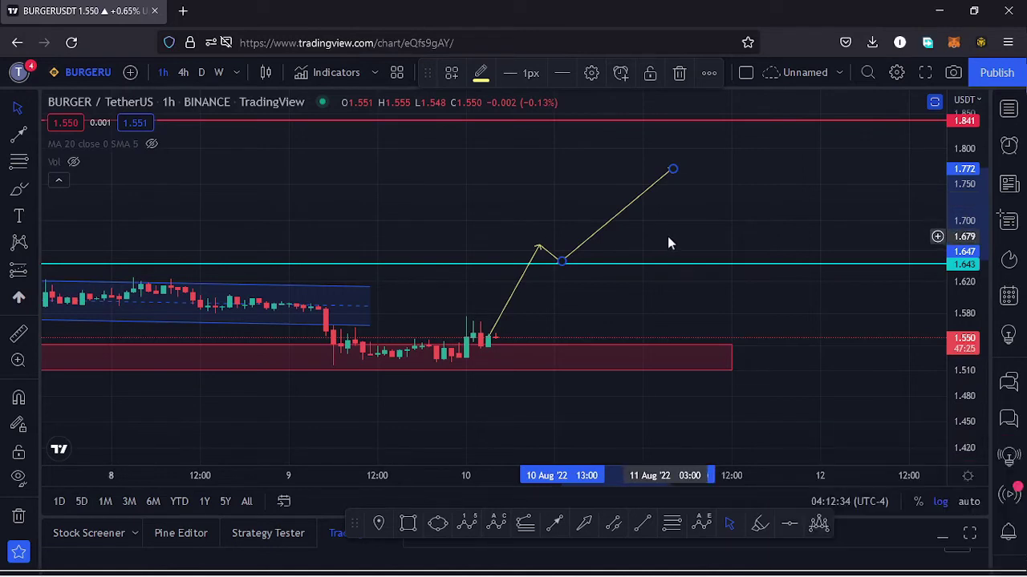
drag(668, 235, 660, 200)
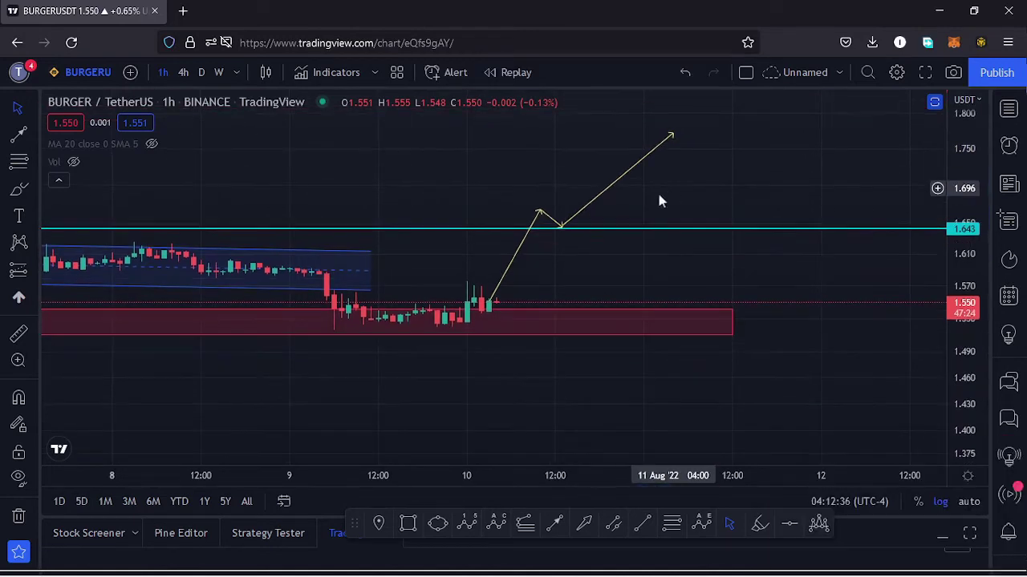
- Delete the second rising arrow and the short pullback arrow, keeping the first arrow
click(563, 228)
key(Delete)
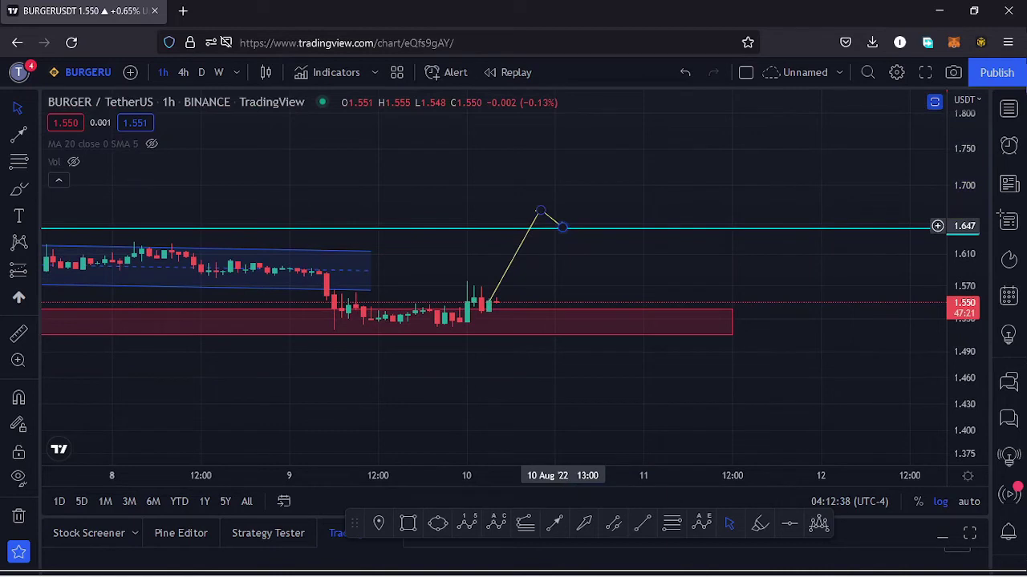
click(561, 229)
key(Delete)
- Redirect the remaining arrow downward through the upper red support zone, ending at about 1.396 above the lower red zone
mouse_move(541, 213)
mouse_down()
mouse_move(549, 260)
mouse_move(536, 368)
mouse_move(585, 321)
mouse_move(587, 296)
mouse_up()
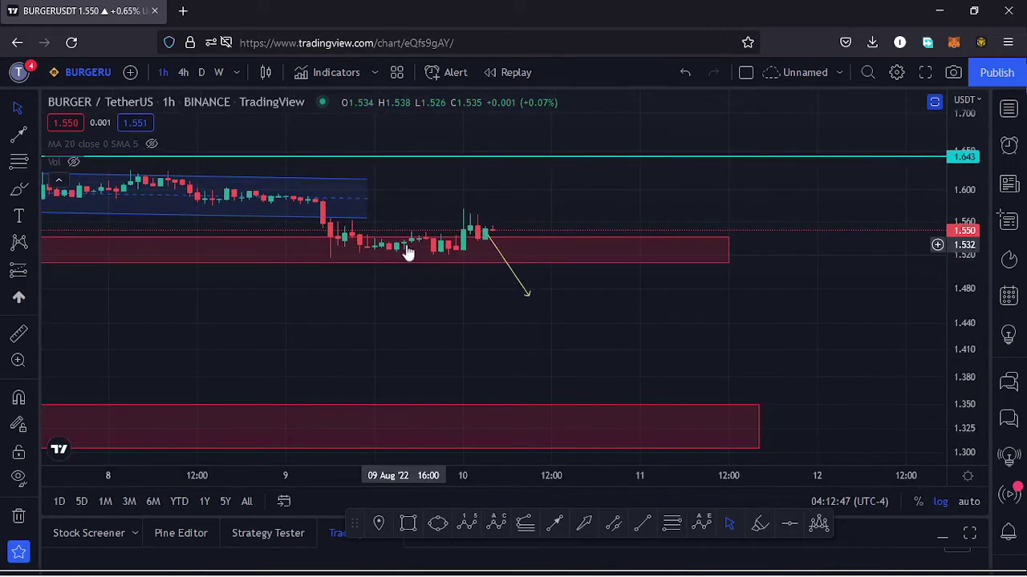
scroll(407, 250, down, 3)
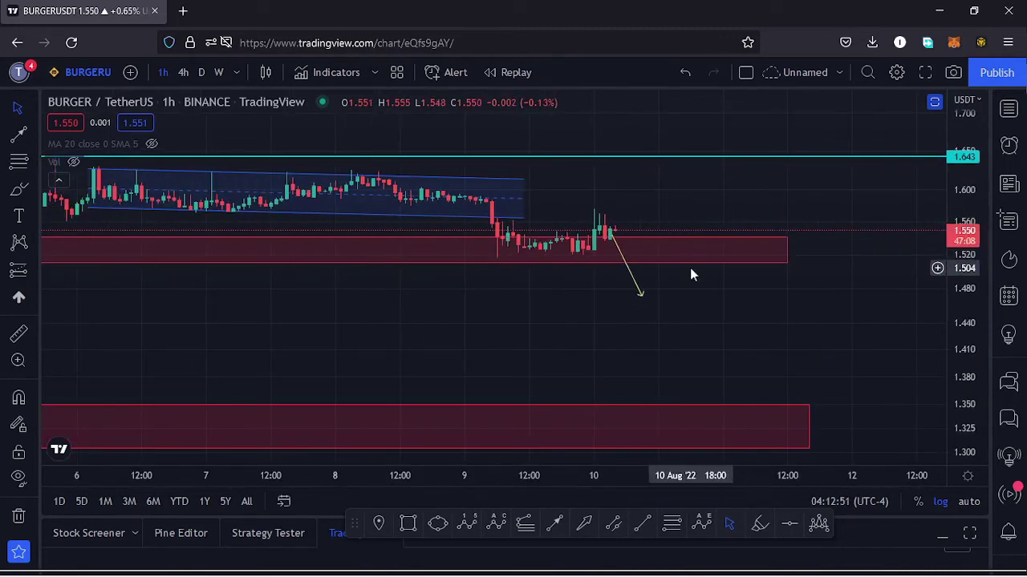
drag(640, 334, 576, 254)
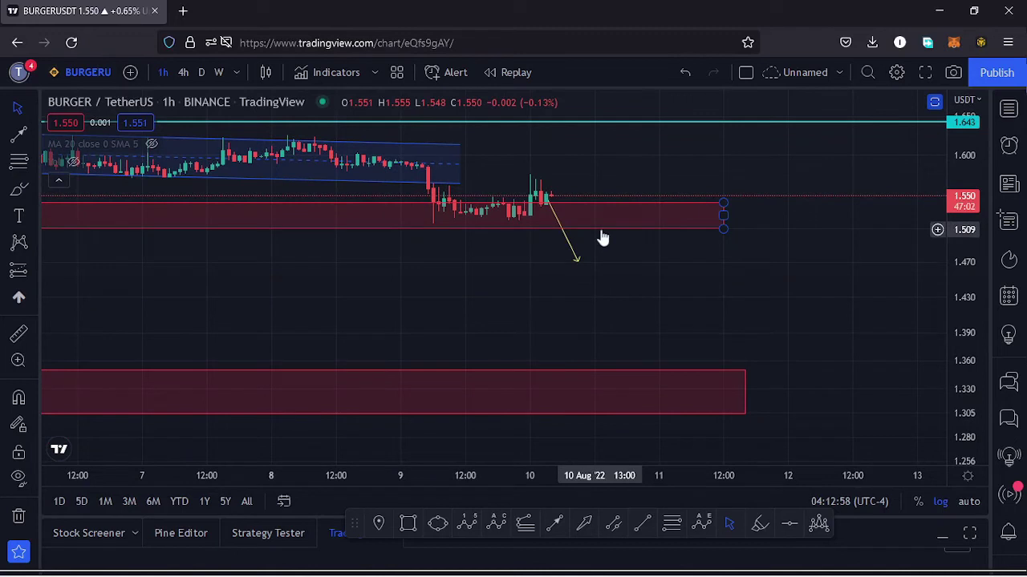
drag(576, 258, 611, 328)
drag(979, 178, 979, 249)
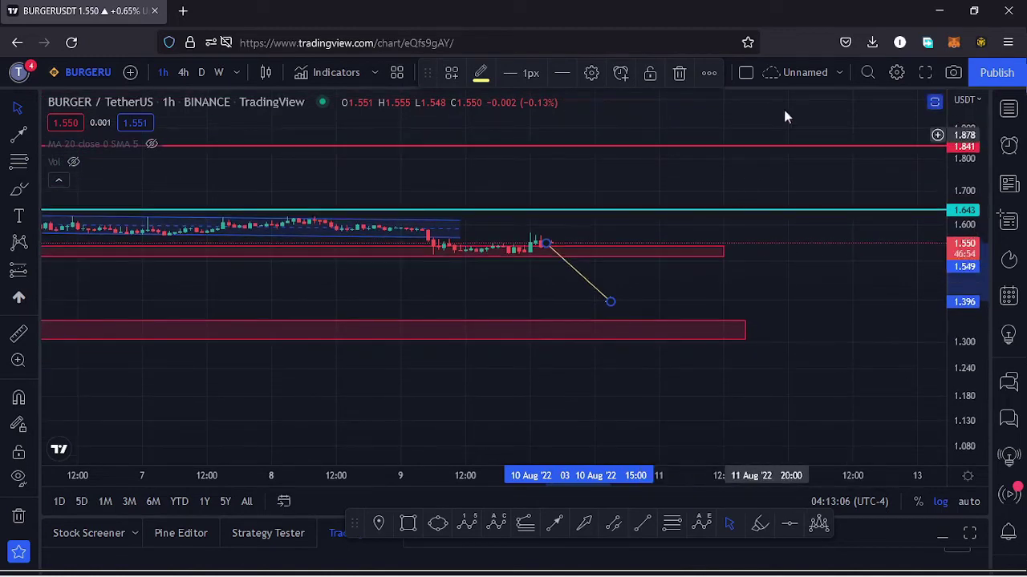
- Bring back the indicator panes and examine the RSI in a maximized pane, restoring the layout when done
click(934, 103)
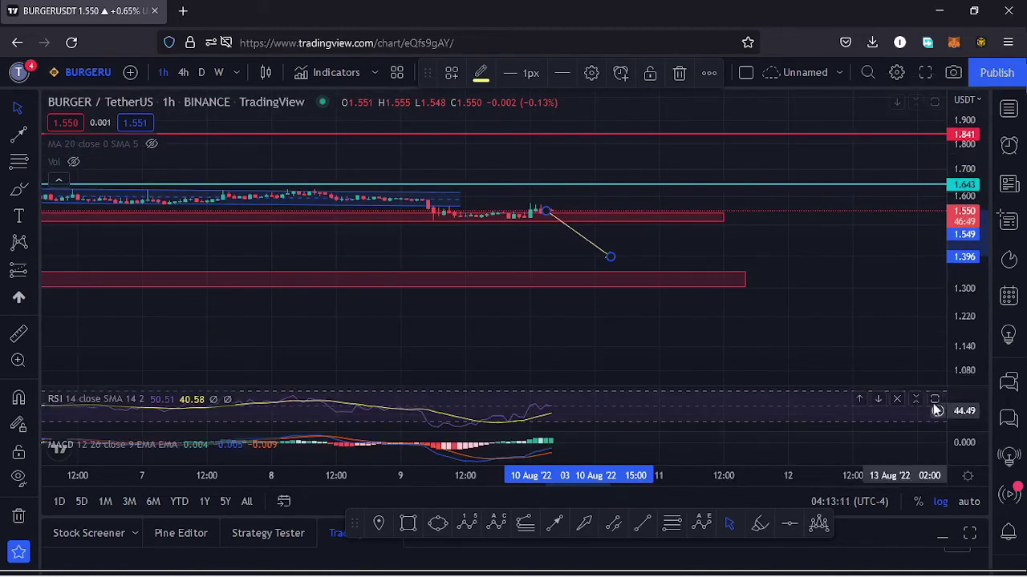
click(936, 402)
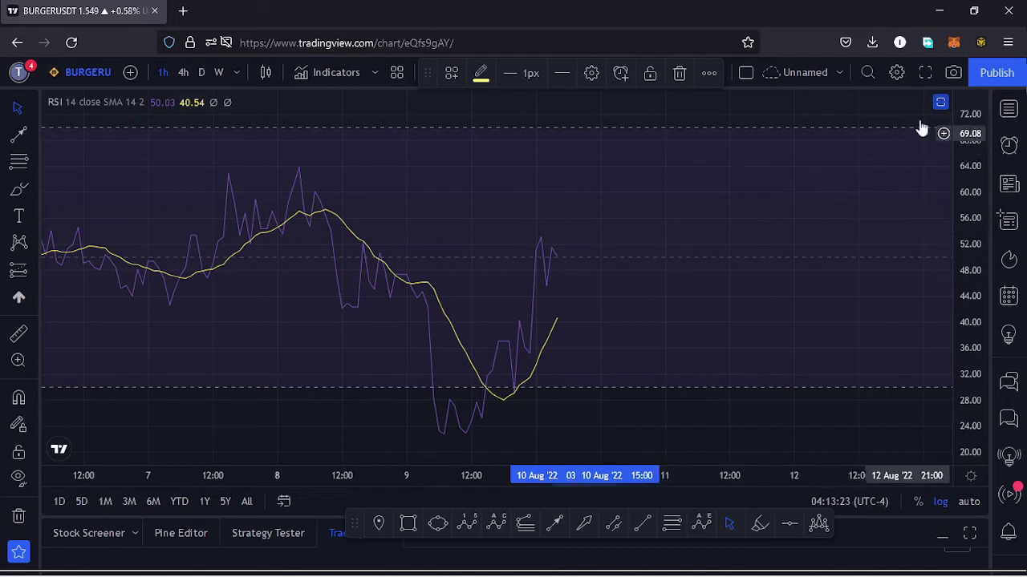
click(940, 104)
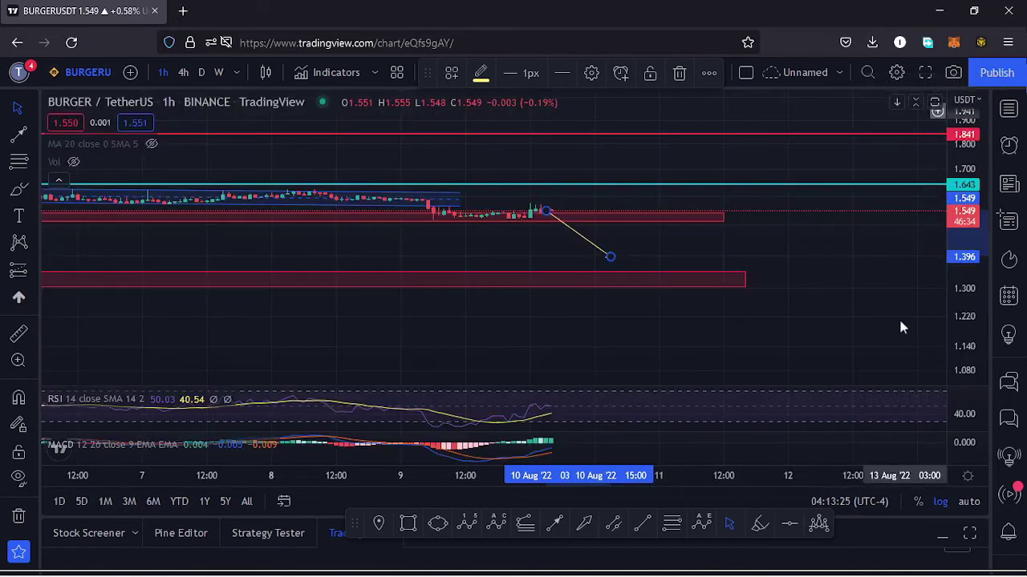
- Maximize the MACD pane to examine its recent crossover and histogram, and switch to the 4-hour timeframe
click(935, 445)
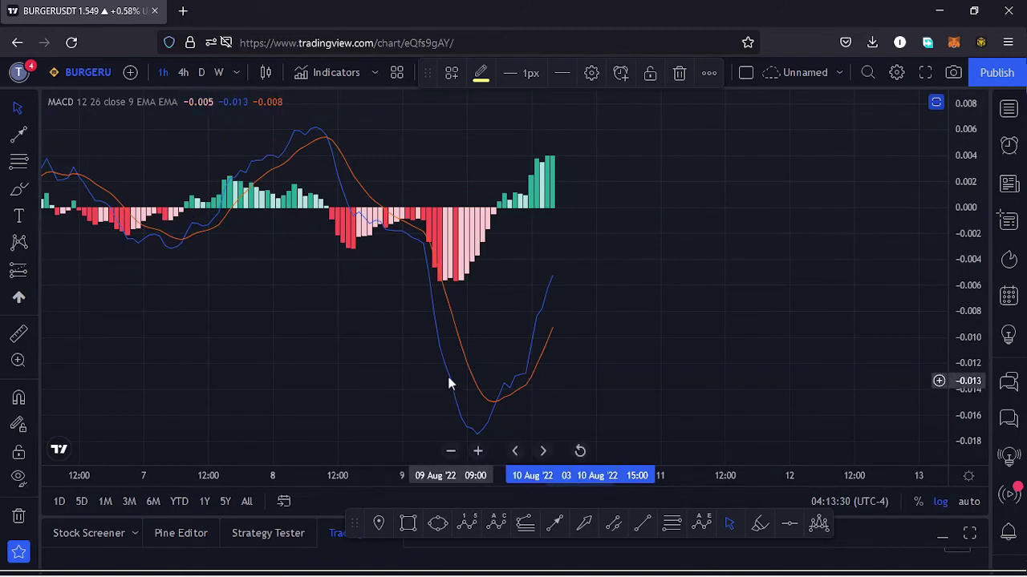
scroll(346, 352, up, 1)
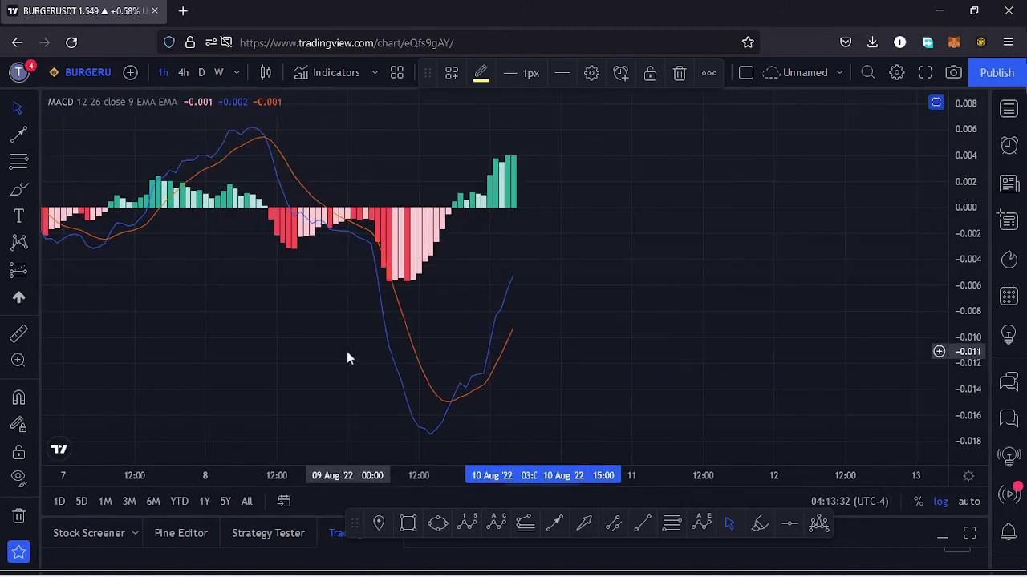
click(184, 79)
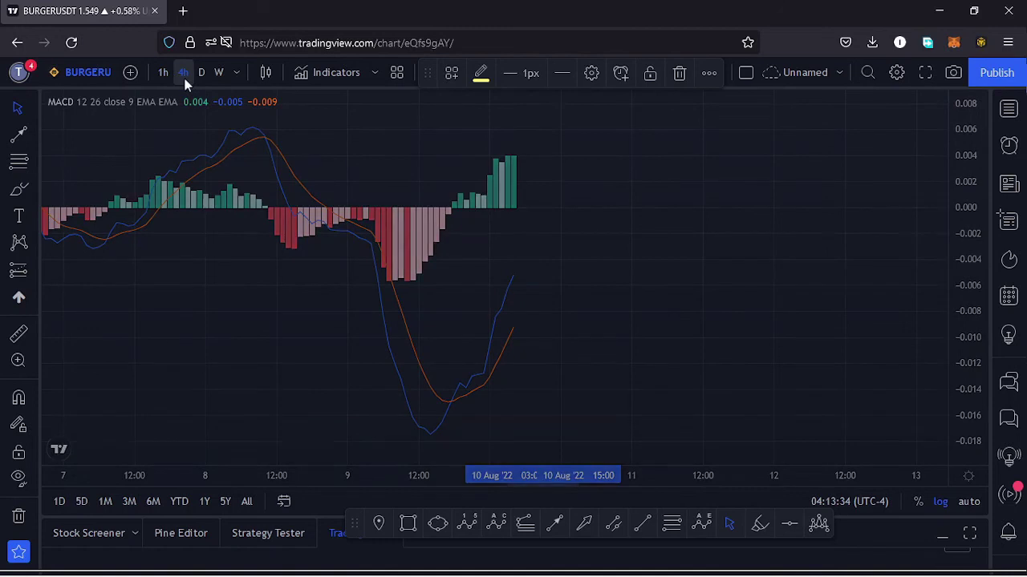